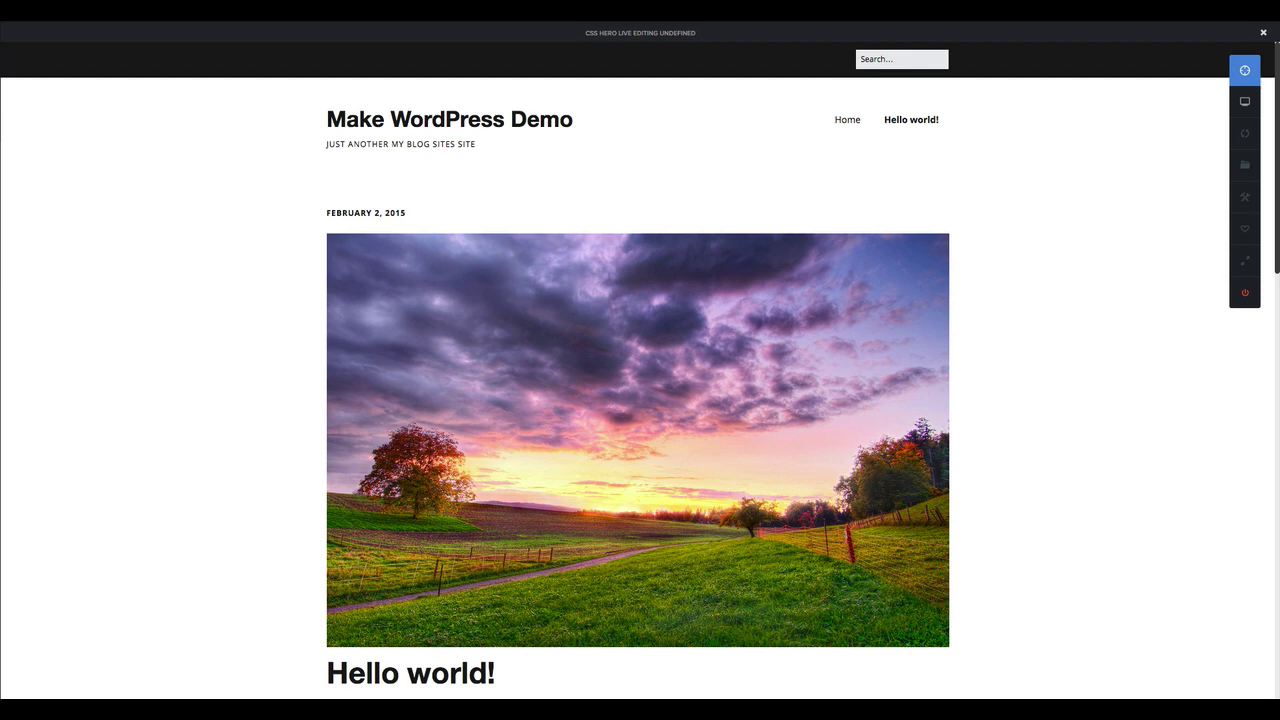
pyautogui.scroll(-2, 623, 434)
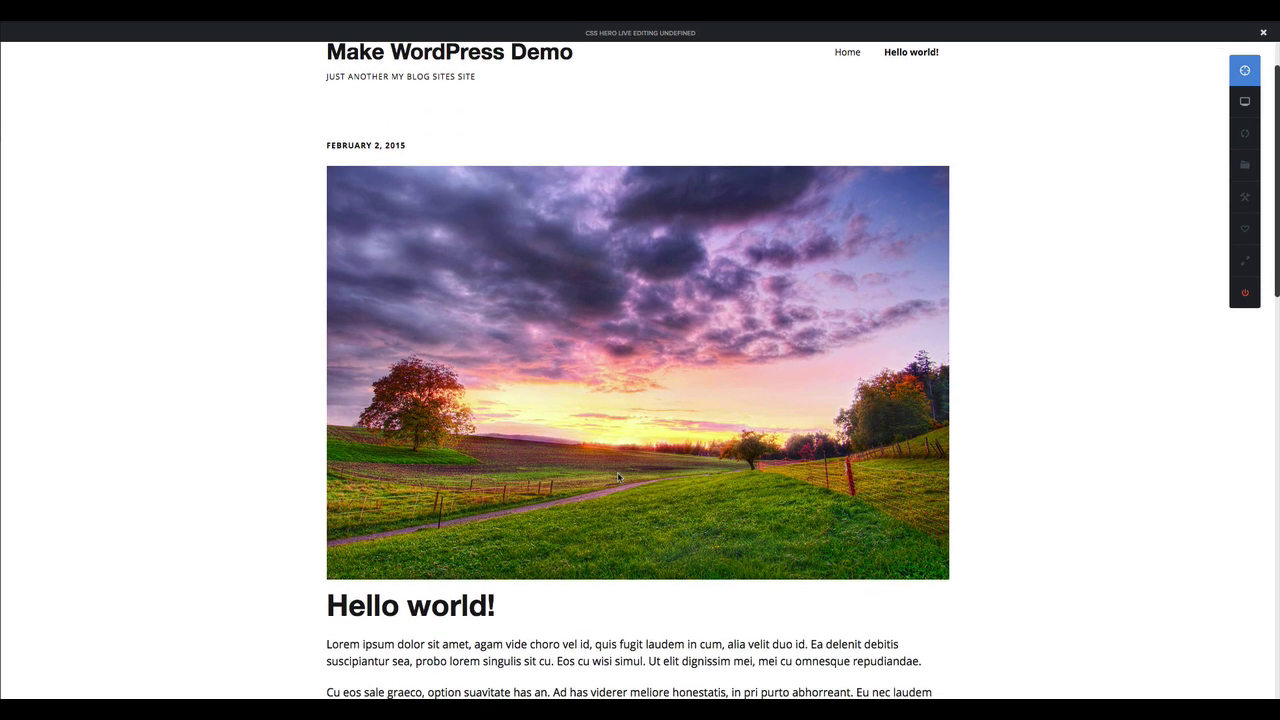
pyautogui.scroll(1, 525, 176)
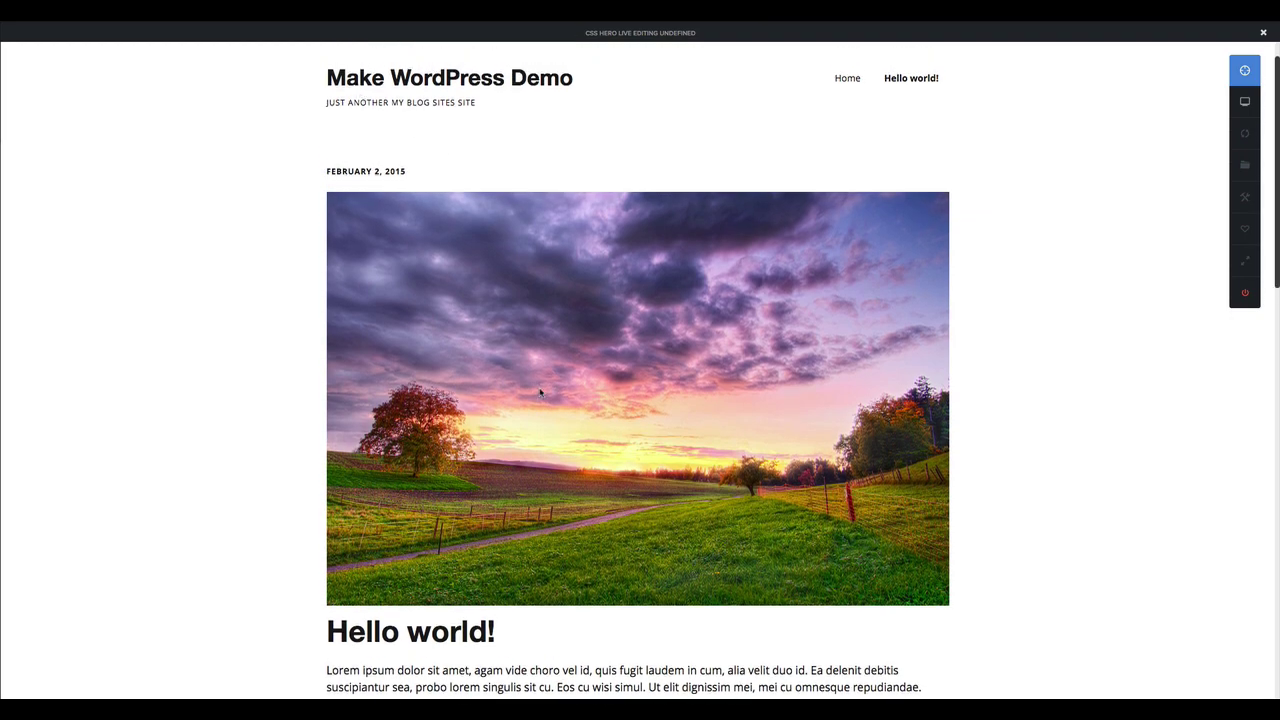
pyautogui.scroll(-4, 565, 398)
pyautogui.scroll(5, 566, 400)
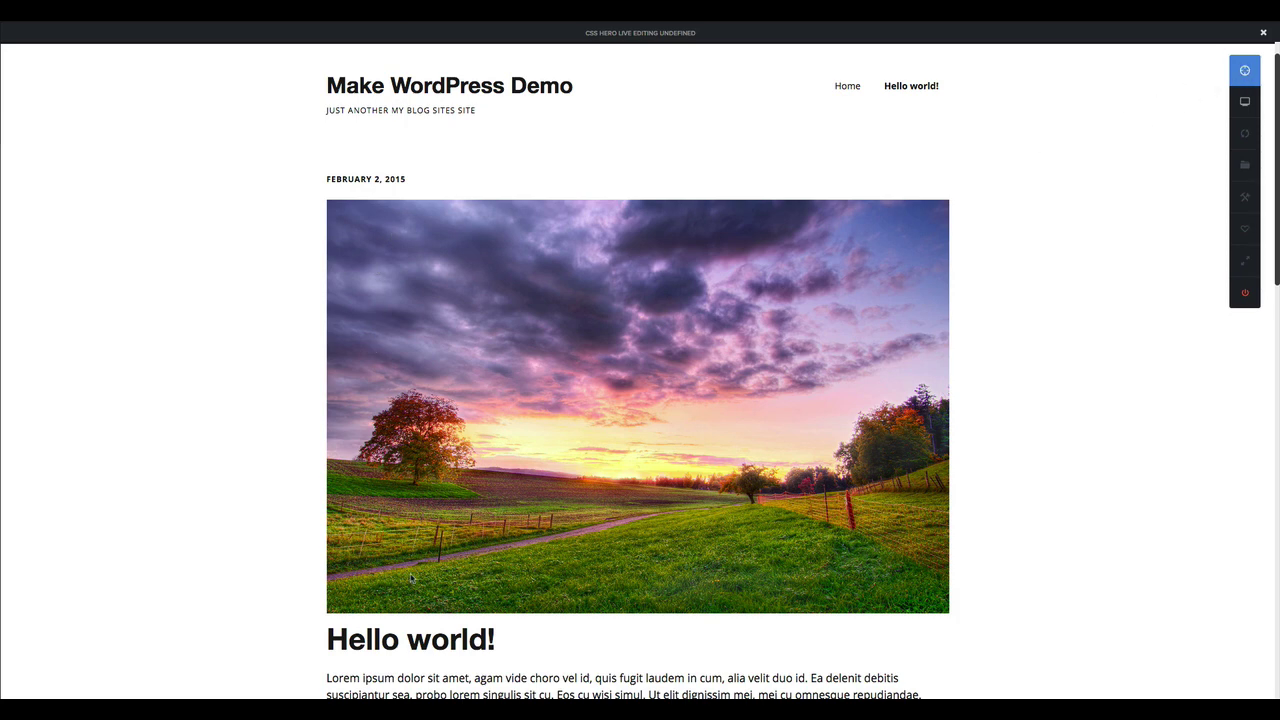
# Select the post entry header image for editing and reduce its height to 448px, dismissing the display tip.
pyautogui.click(1245, 70)
pyautogui.click(719, 295)
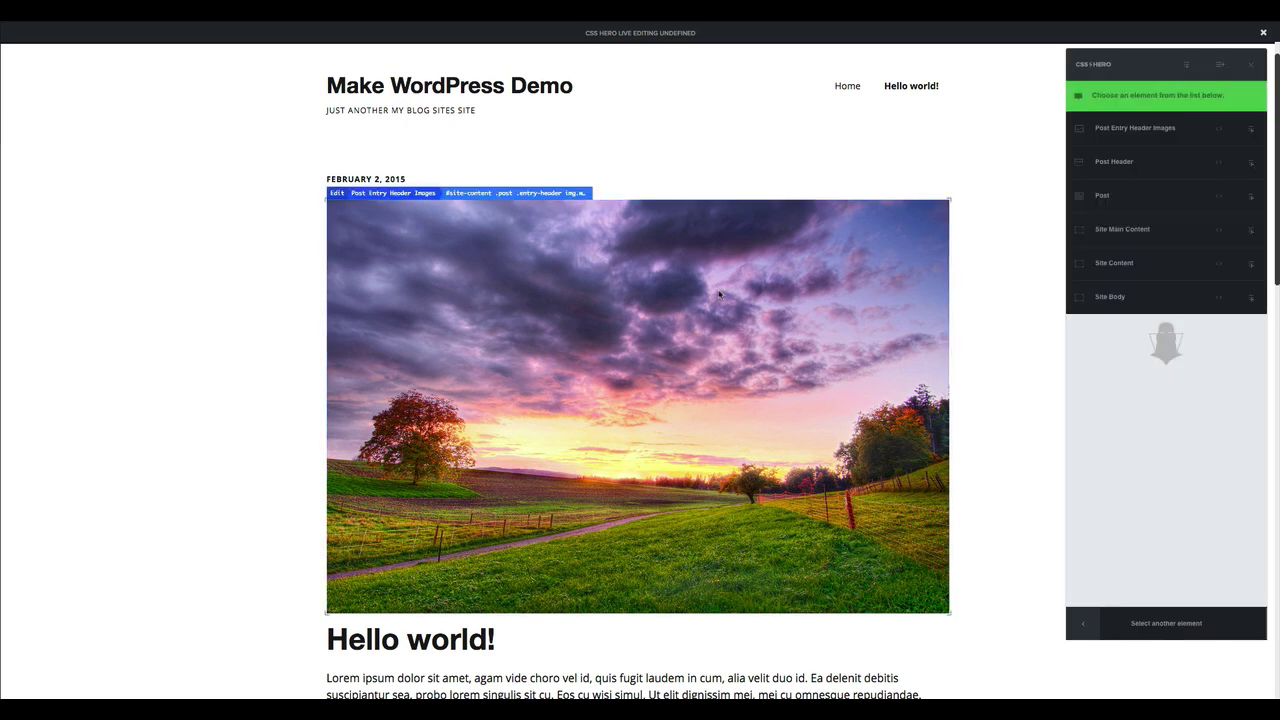
pyautogui.click(1146, 131)
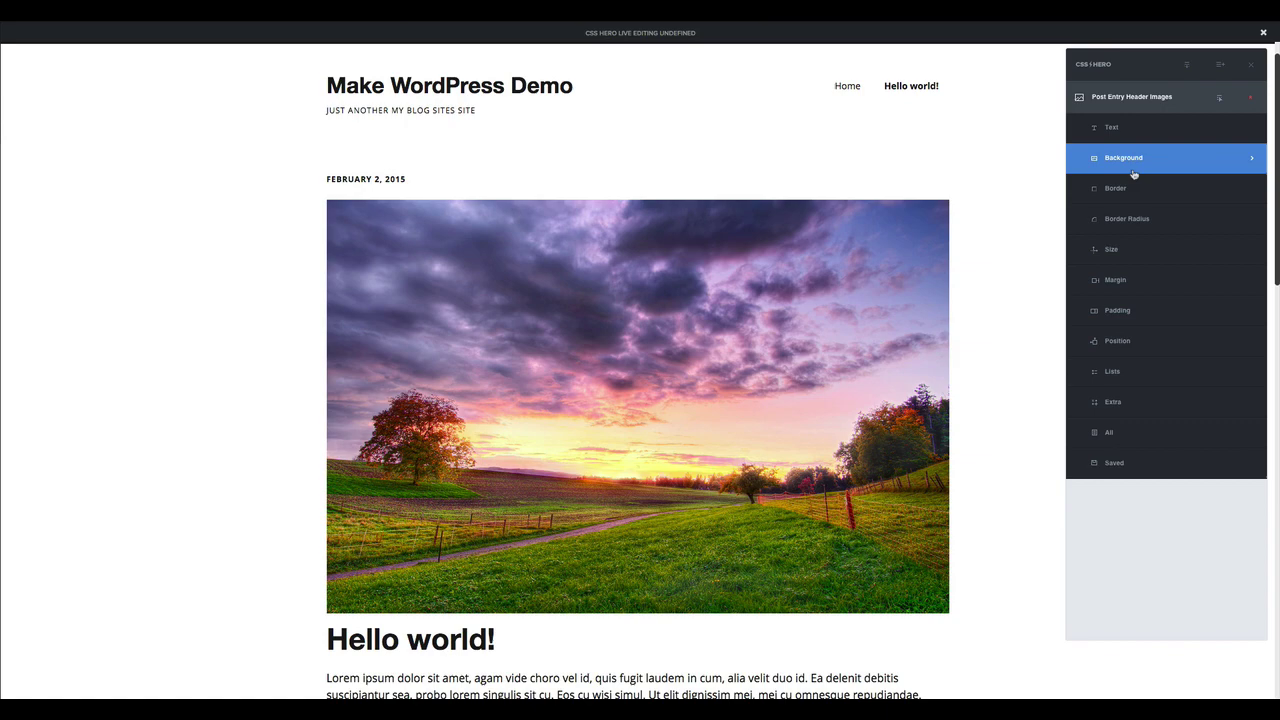
pyautogui.click(1130, 251)
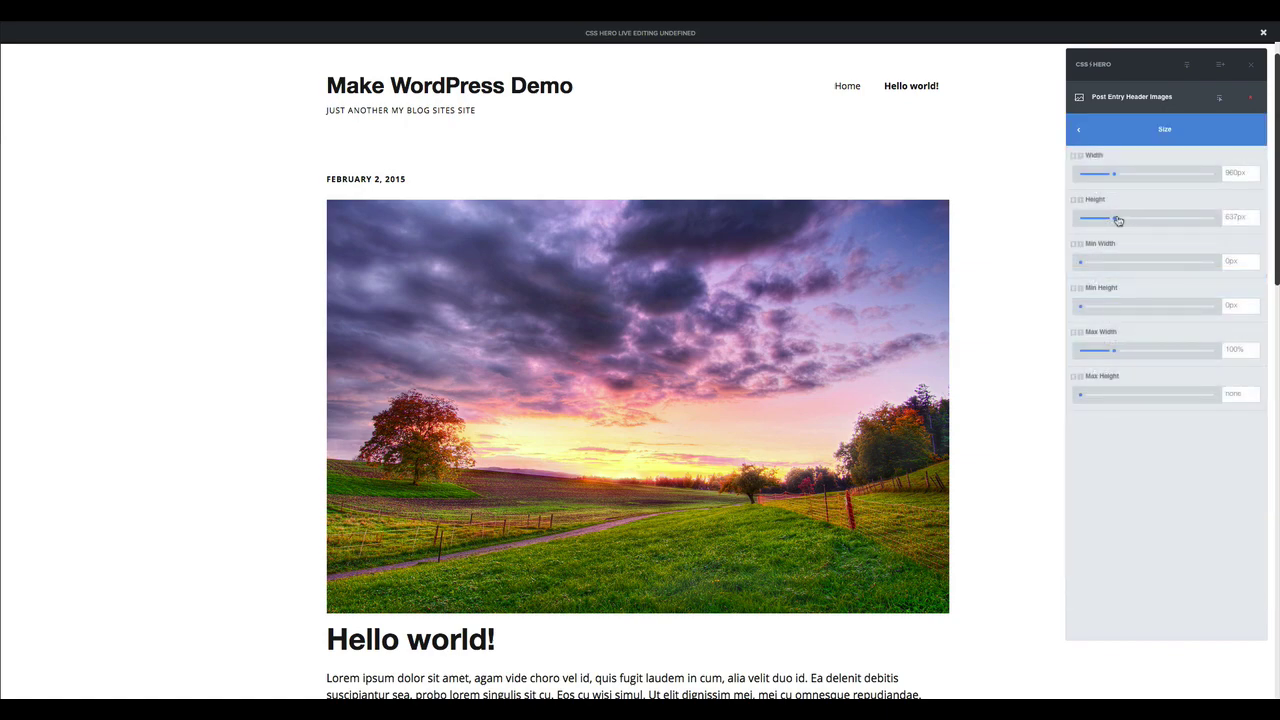
pyautogui.moveTo(1116, 220); pyautogui.dragTo(1104, 222)
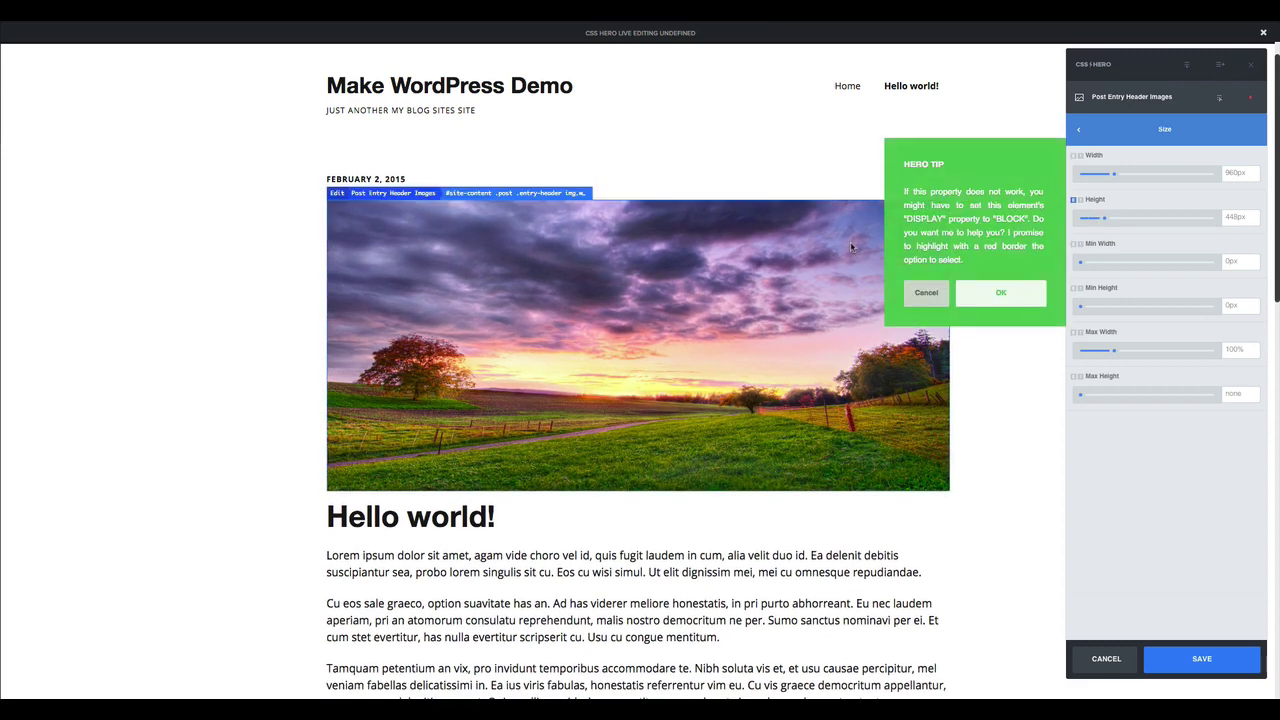
pyautogui.click(928, 296)
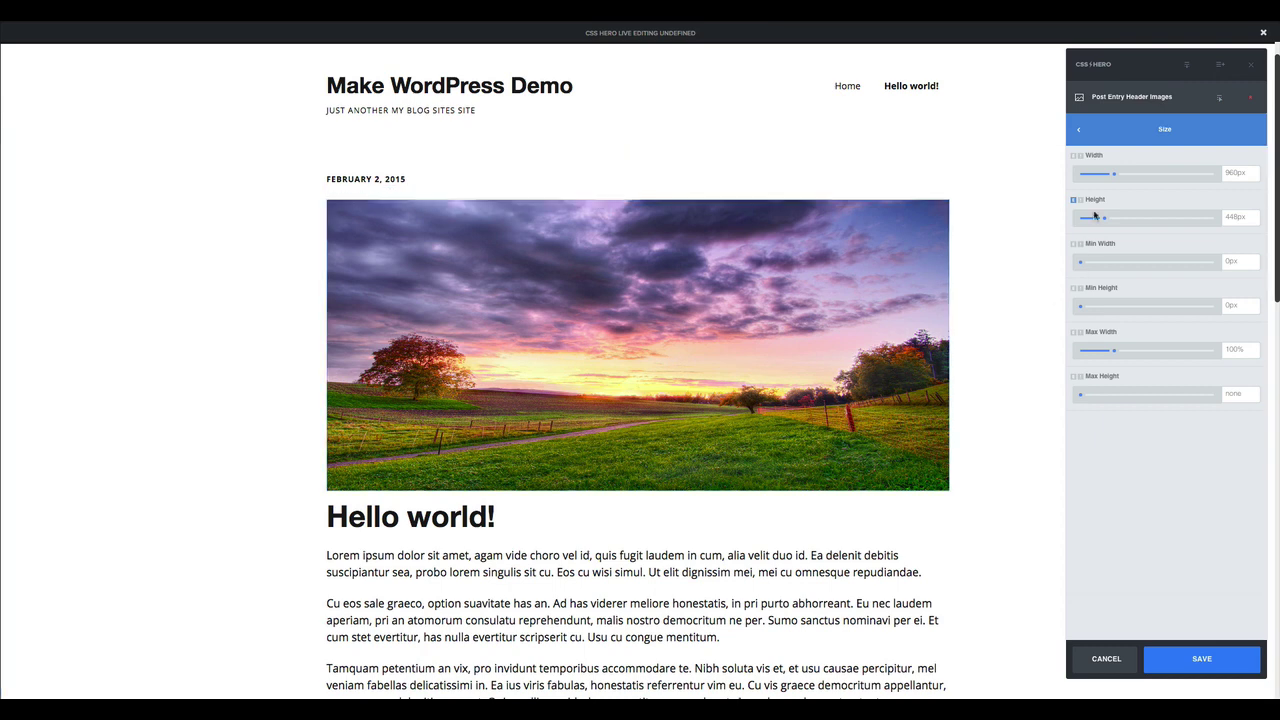
# Select the post entry title "Hello world!" for editing and set its font size to 64px.
pyautogui.click(1087, 132)
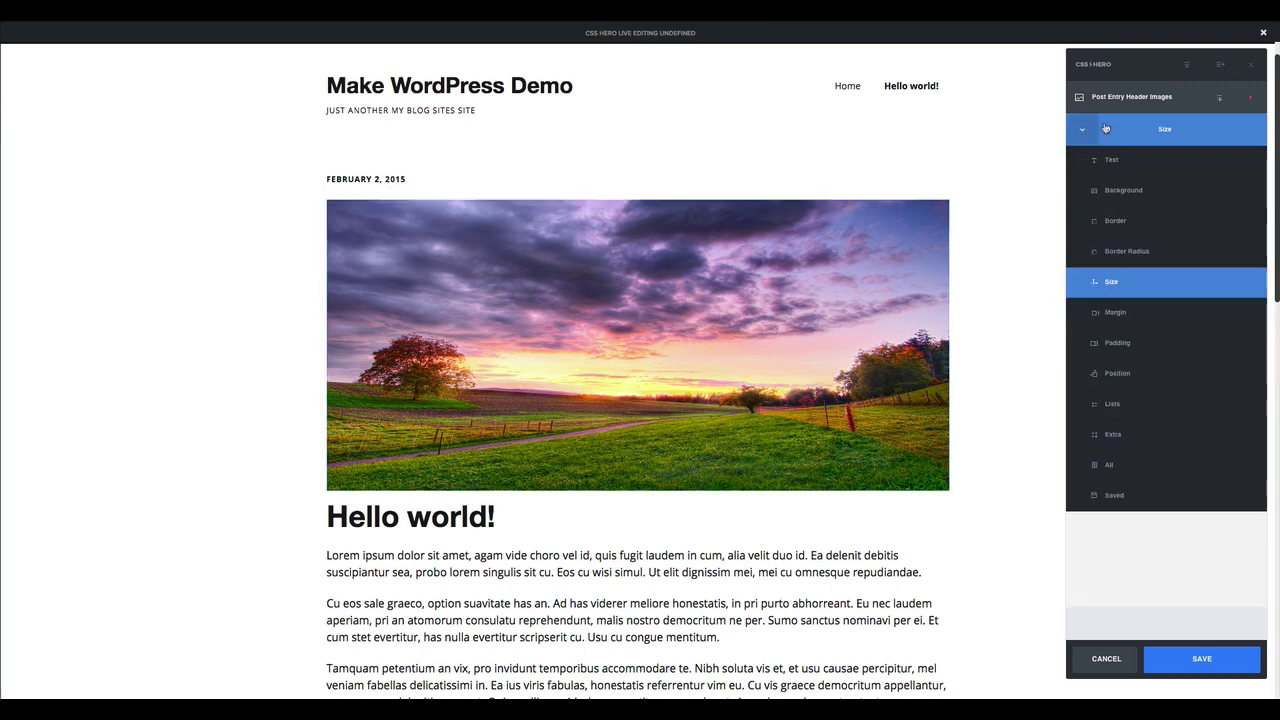
pyautogui.click(1187, 65)
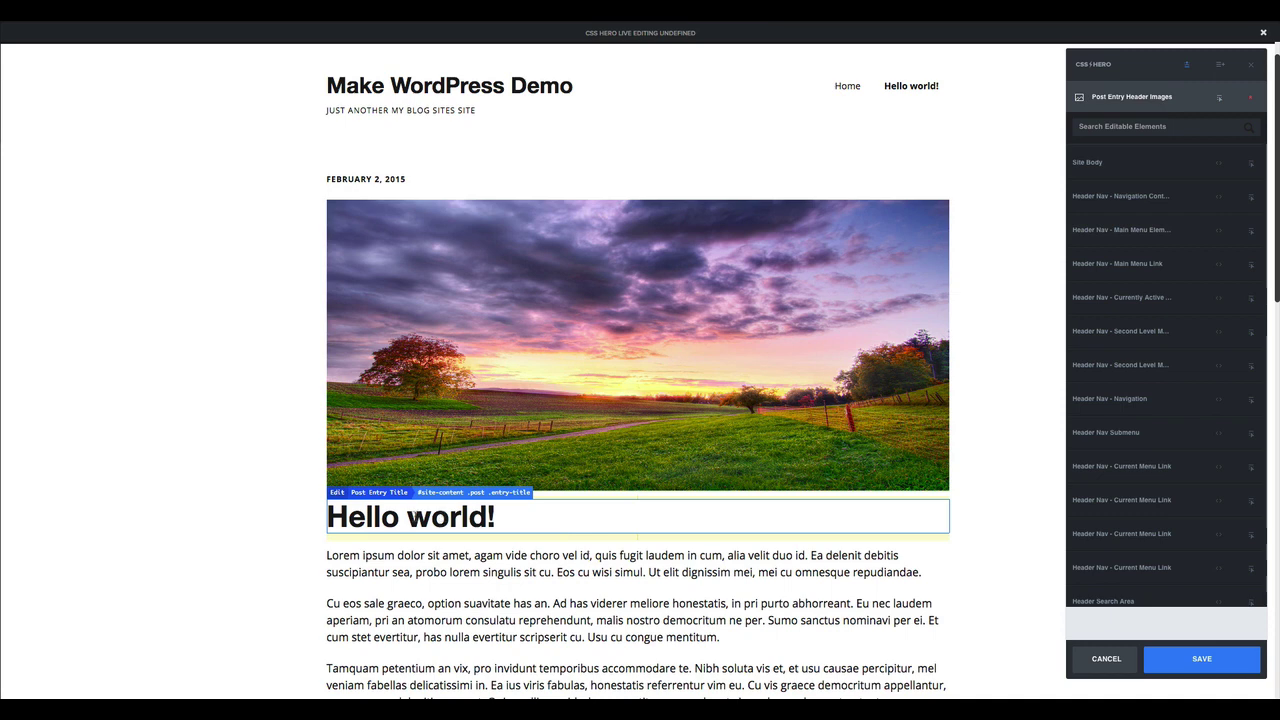
pyautogui.click(382, 505)
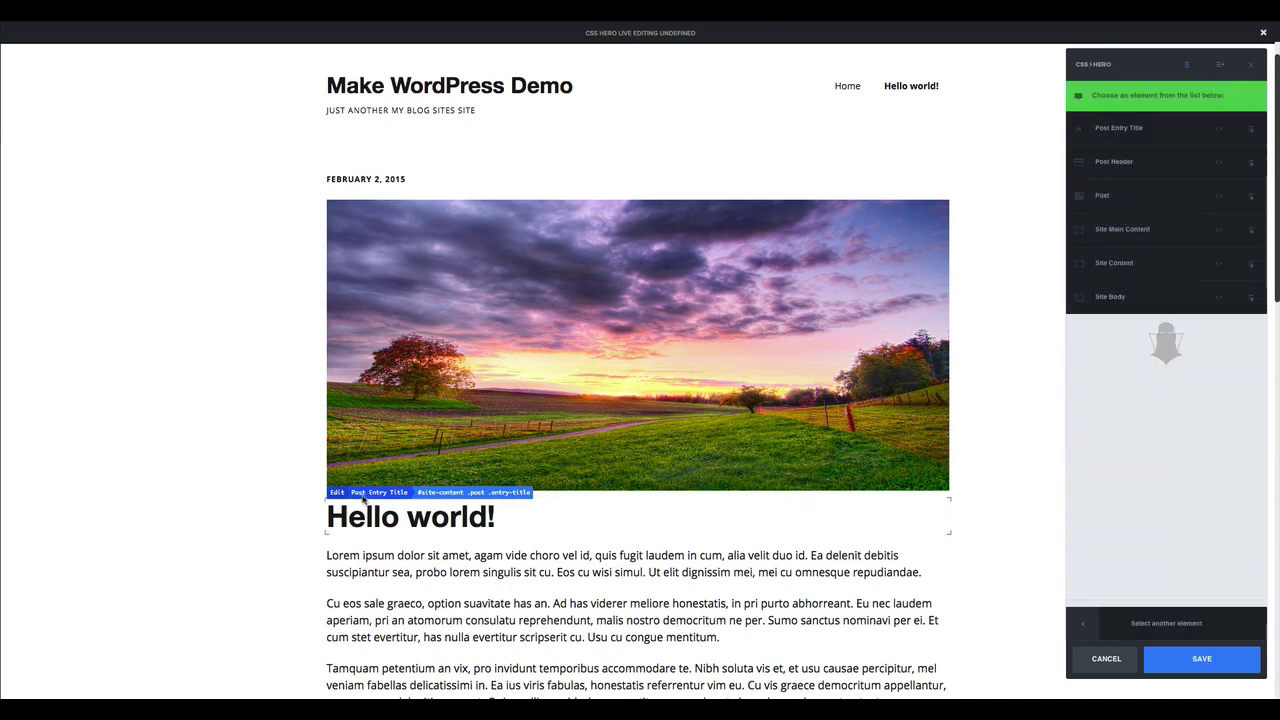
pyautogui.click(1131, 134)
pyautogui.click(1110, 130)
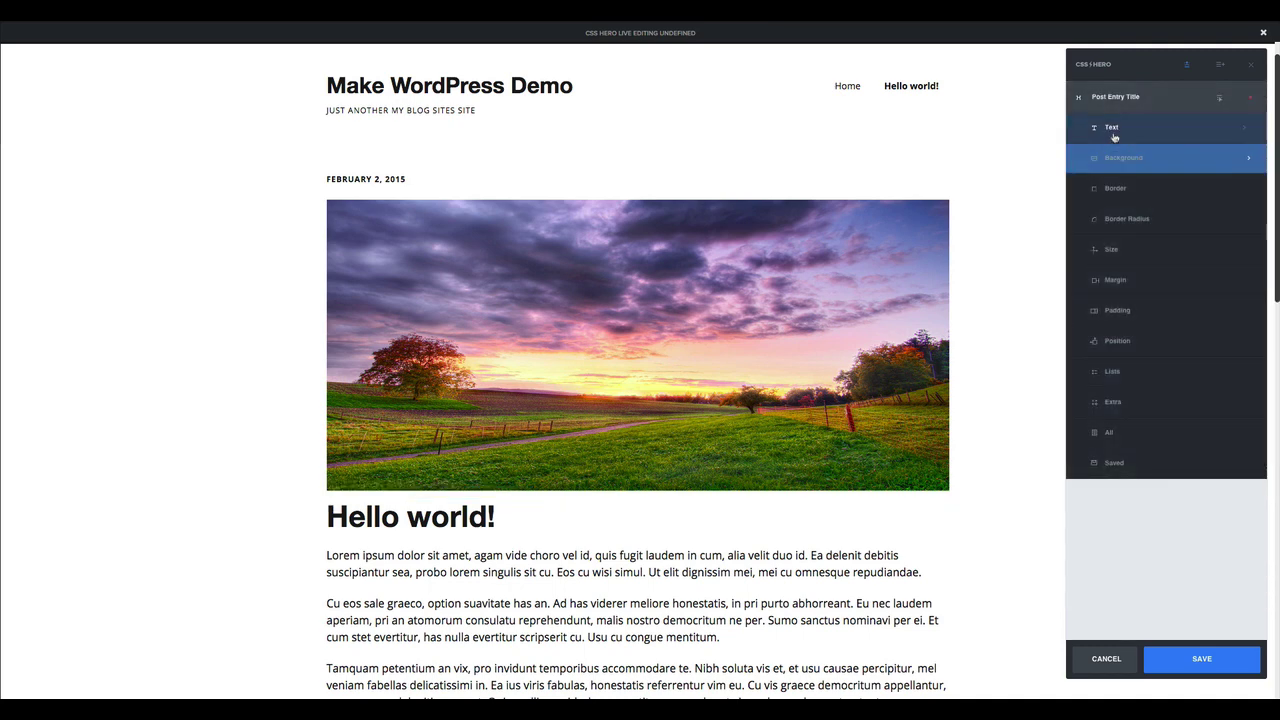
pyautogui.moveTo(1110, 252); pyautogui.dragTo(1126, 254)
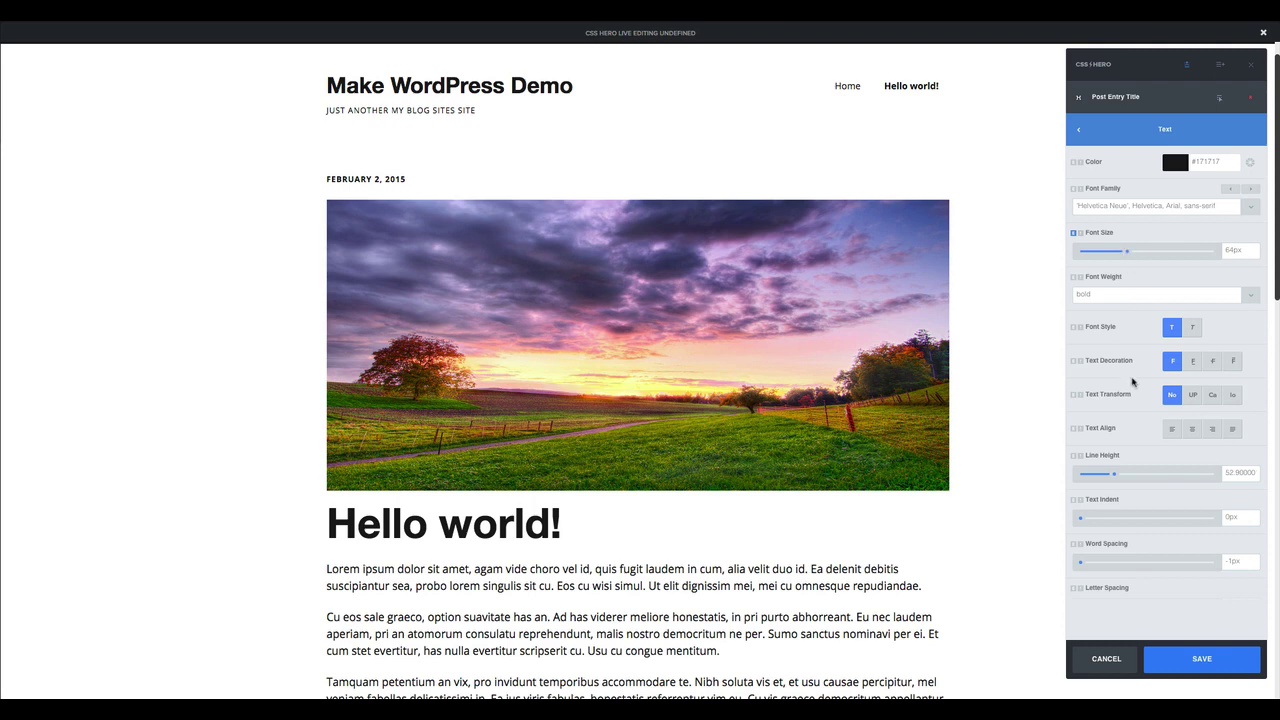
# Try centre alignment on the post title, return it to left alignment and set its word spacing to 3px.
pyautogui.click(1191, 432)
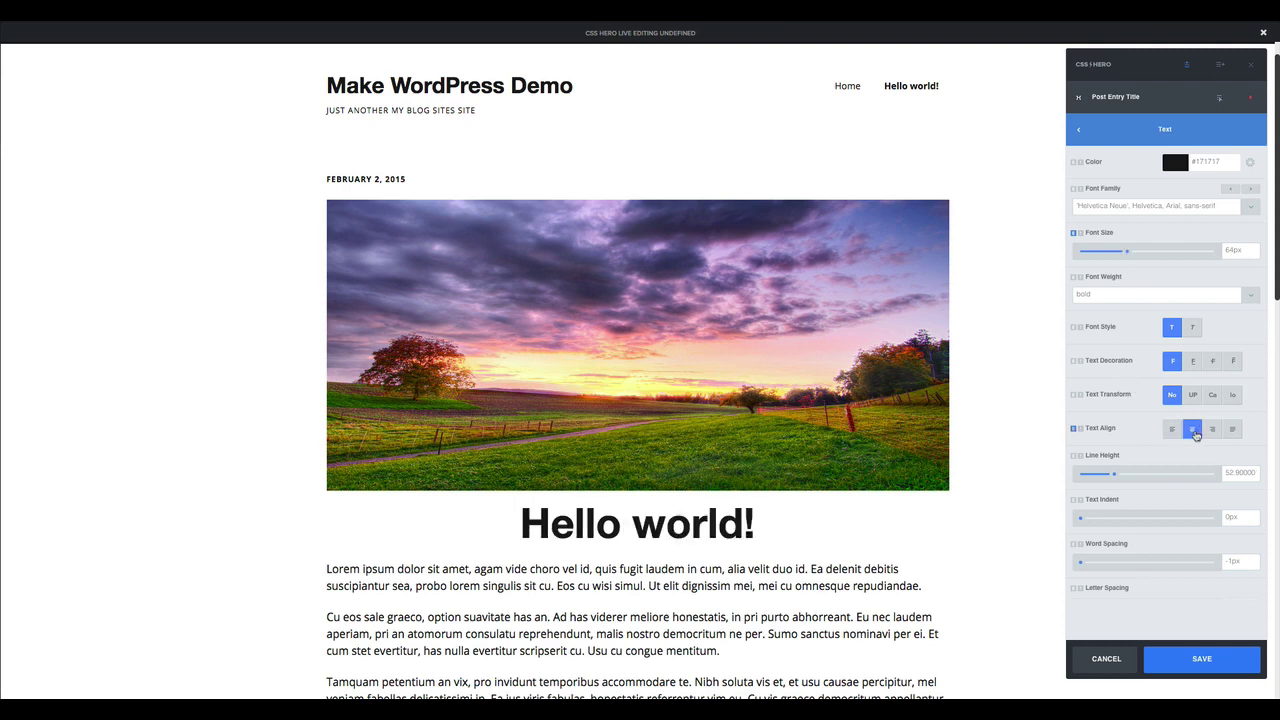
pyautogui.click(1172, 429)
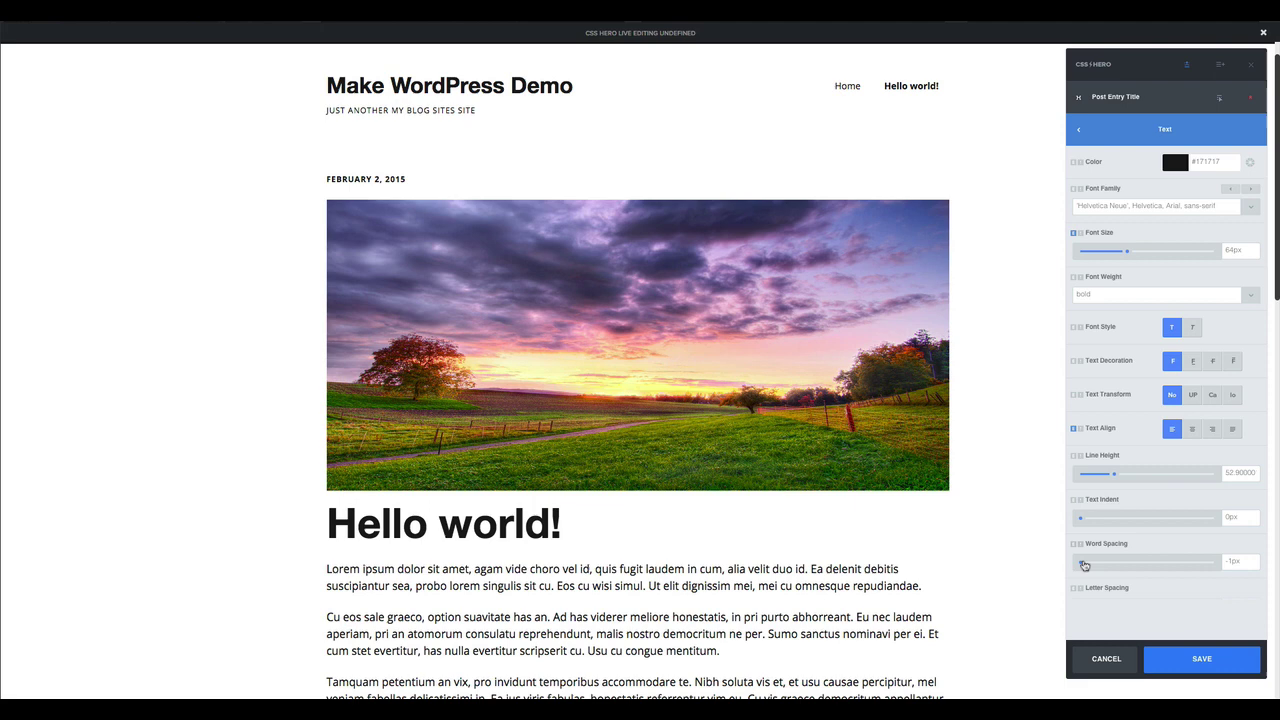
pyautogui.moveTo(1084, 566)
pyautogui.mouseDown()
pyautogui.moveTo(1121, 566)
pyautogui.moveTo(1086, 565)
pyautogui.mouseUp()
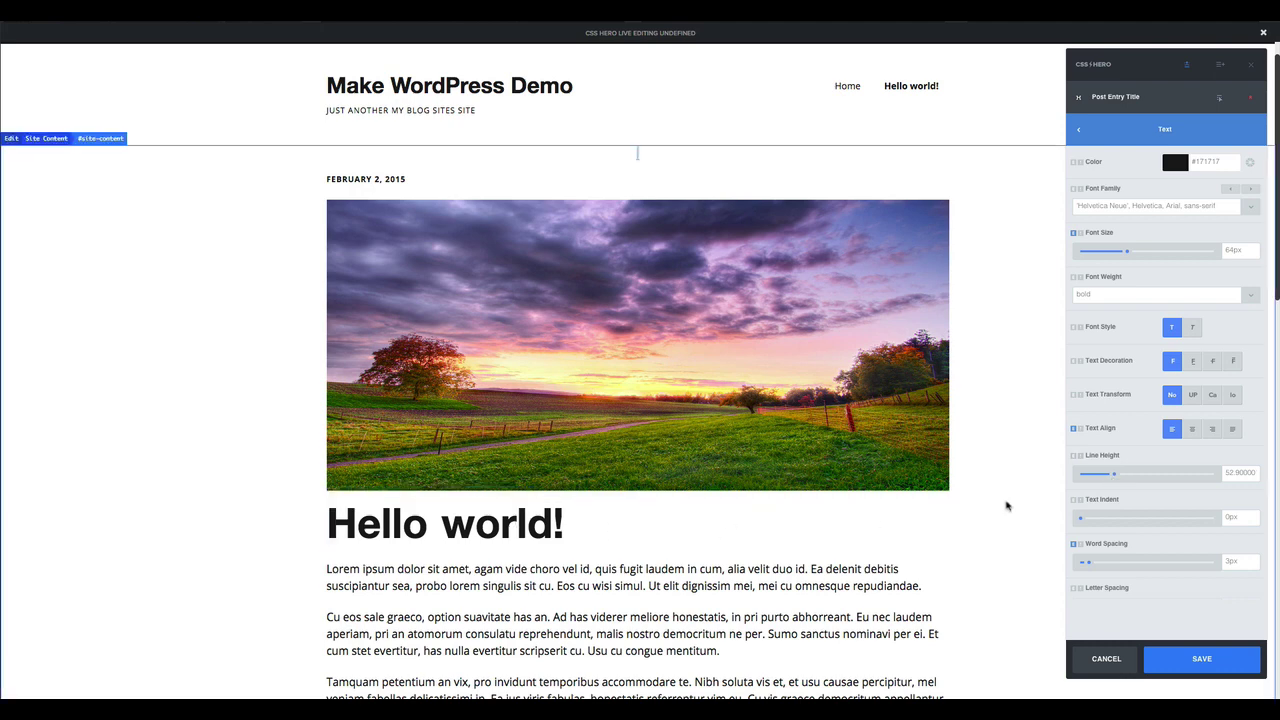
pyautogui.scroll(-2, 1117, 476)
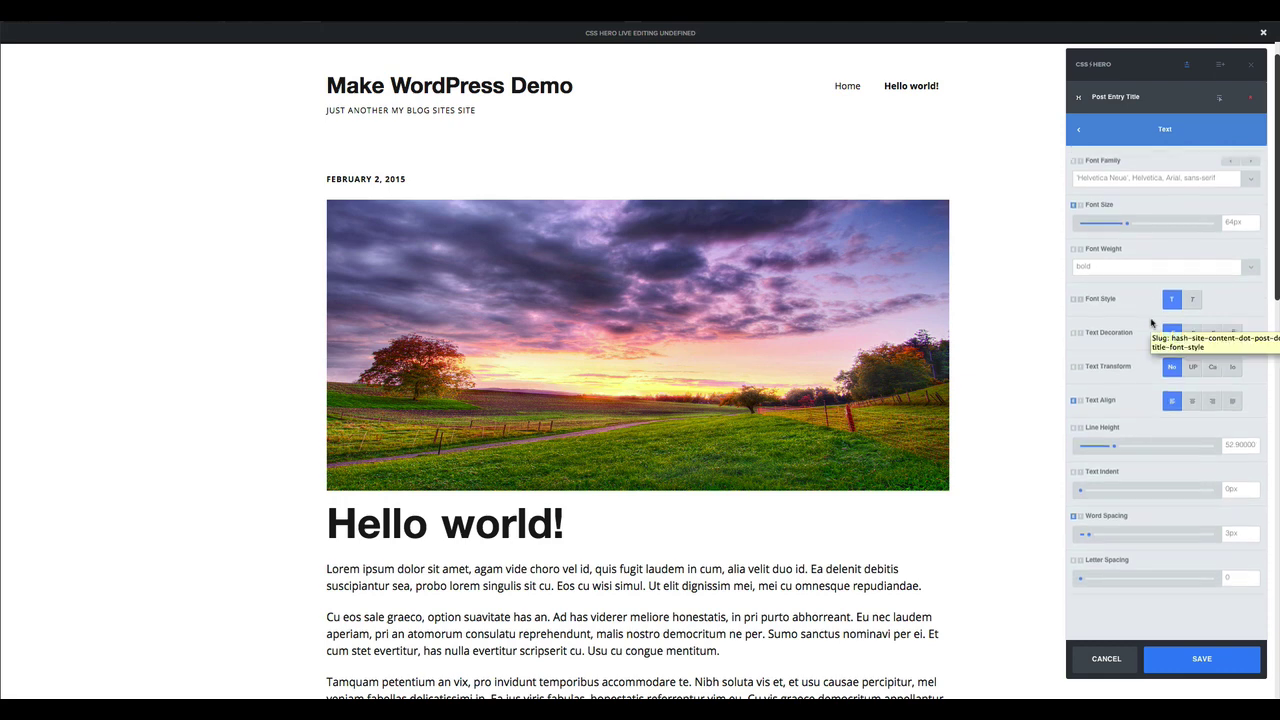
pyautogui.scroll(-1, 1140, 345)
pyautogui.scroll(-1, 1132, 364)
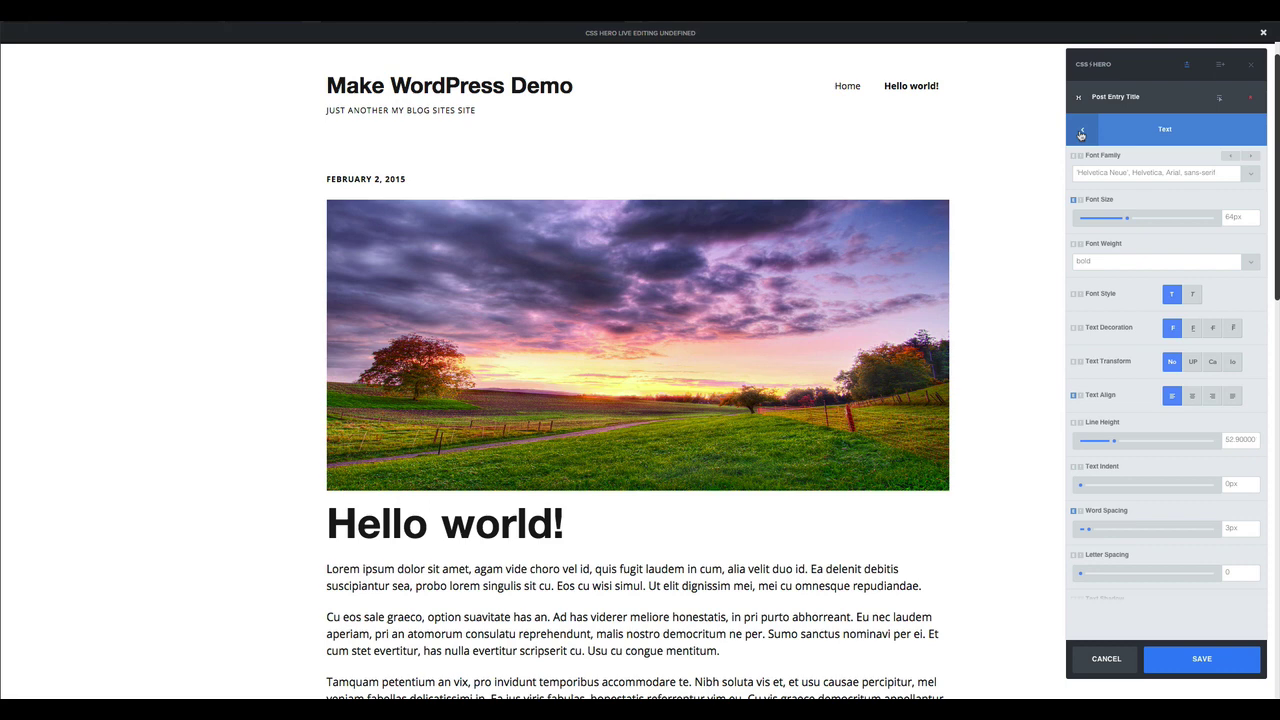
pyautogui.click(1188, 67)
pyautogui.click(1250, 65)
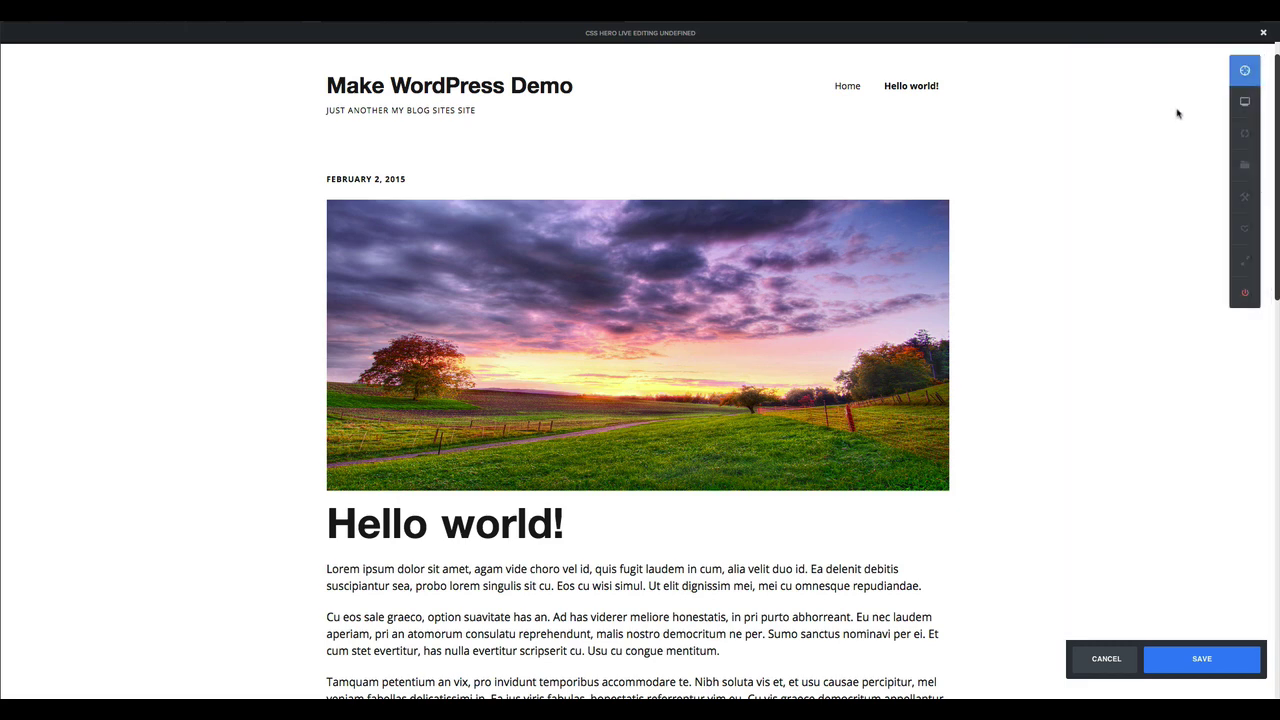
# Discard the unsaved style changes and switch the page preview to the smartphone device mode.
pyautogui.moveTo(1247, 104)
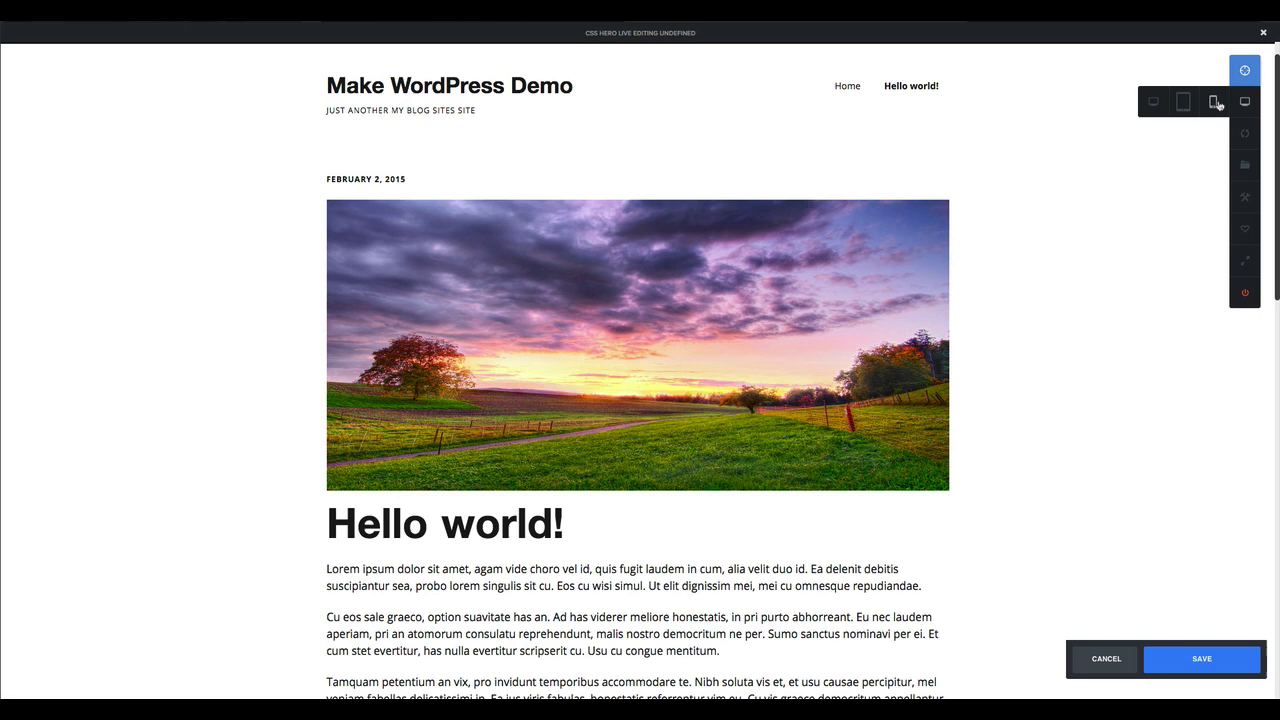
pyautogui.click(1216, 102)
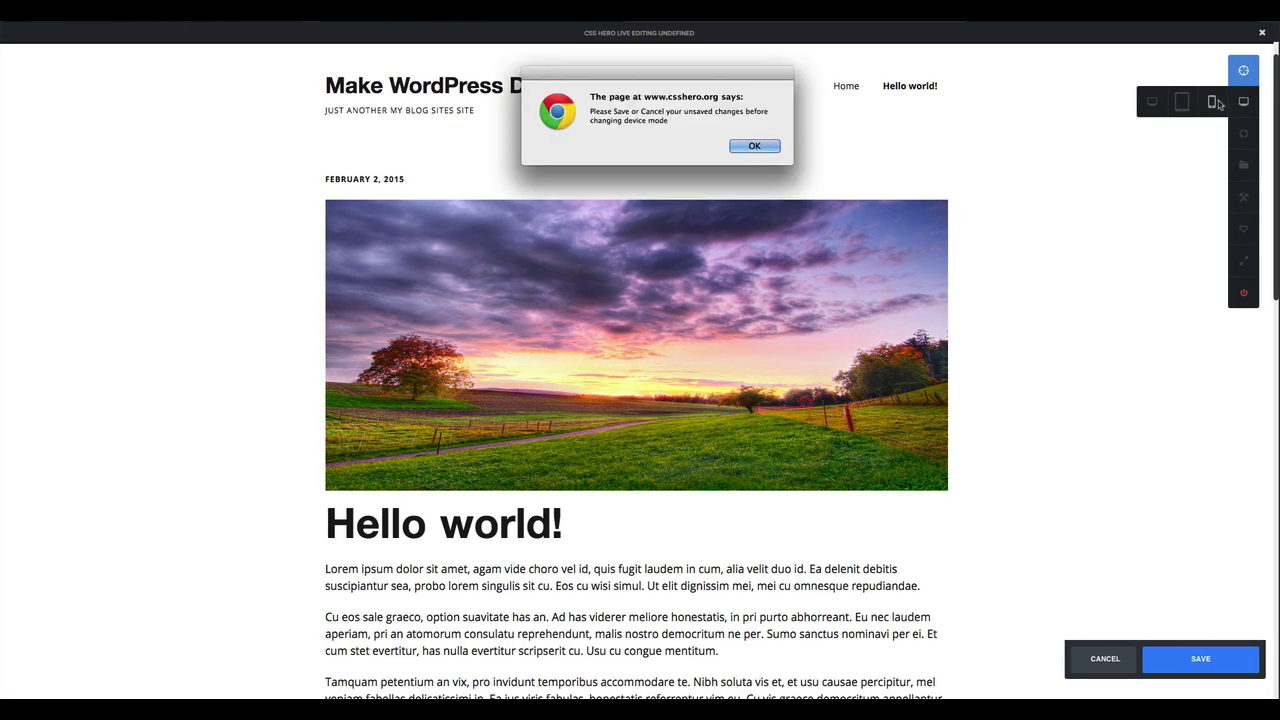
pyautogui.click(754, 146)
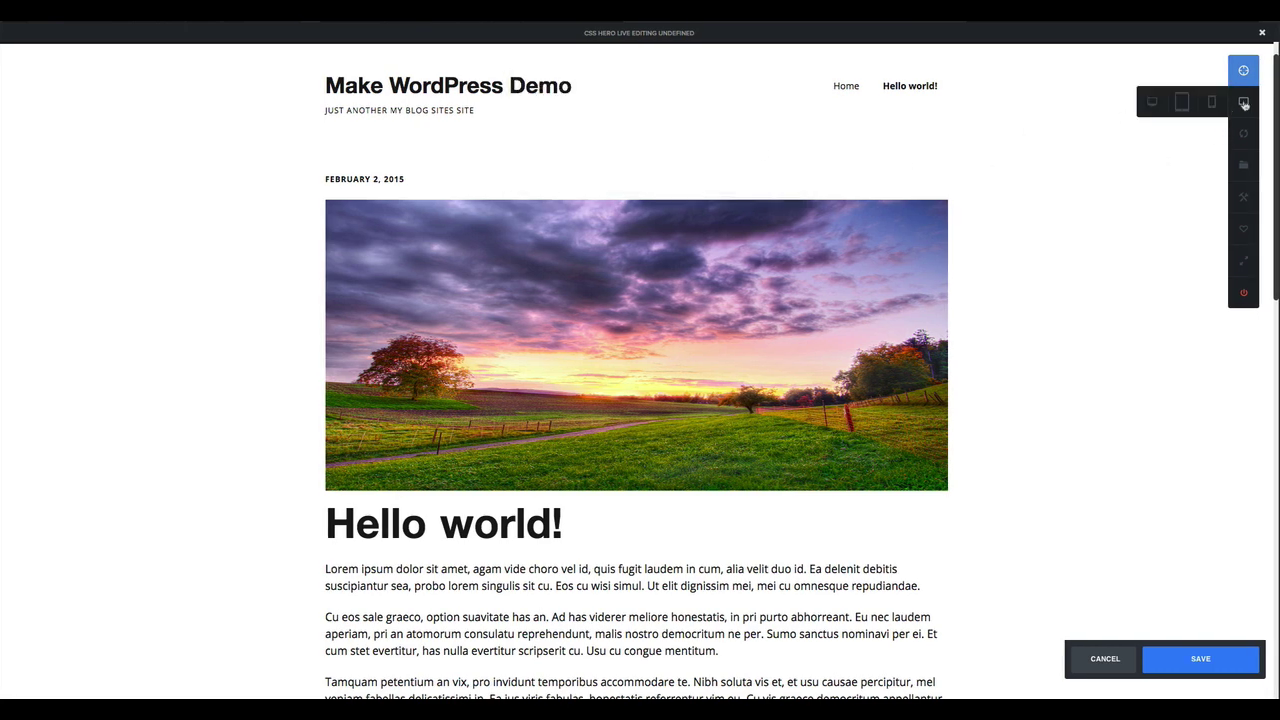
pyautogui.click(1209, 104)
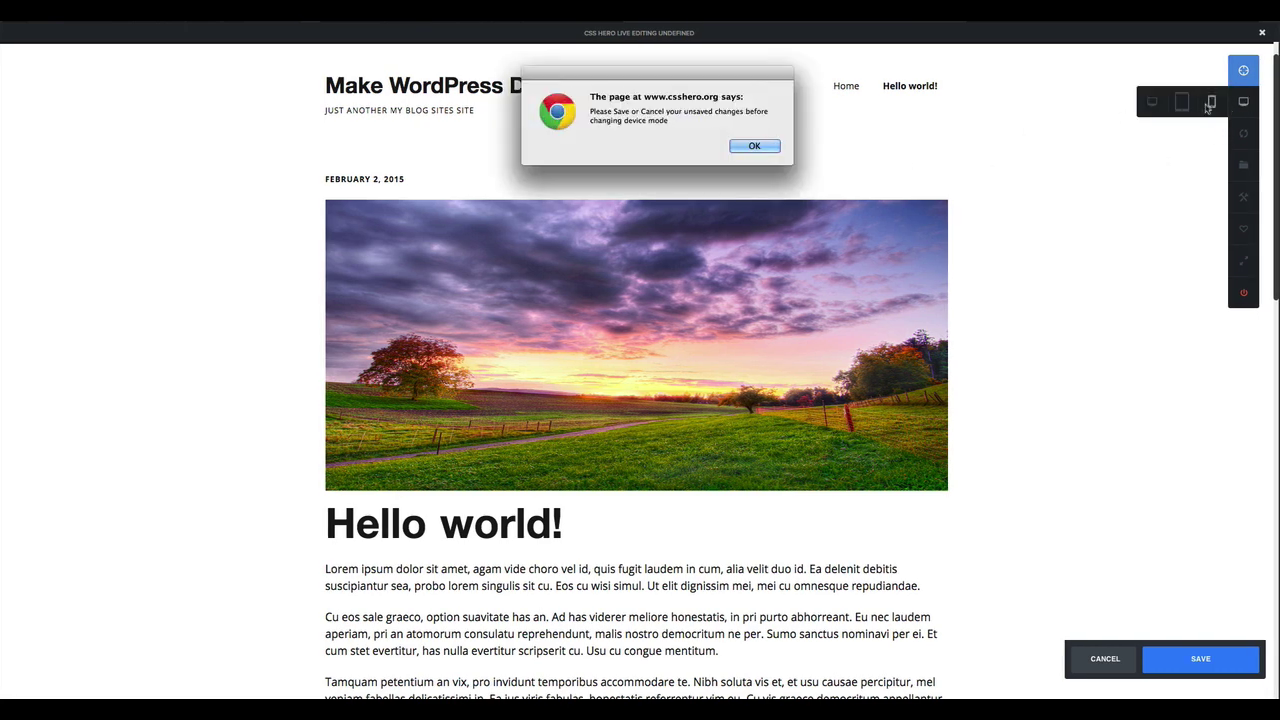
pyautogui.click(756, 147)
pyautogui.click(1100, 660)
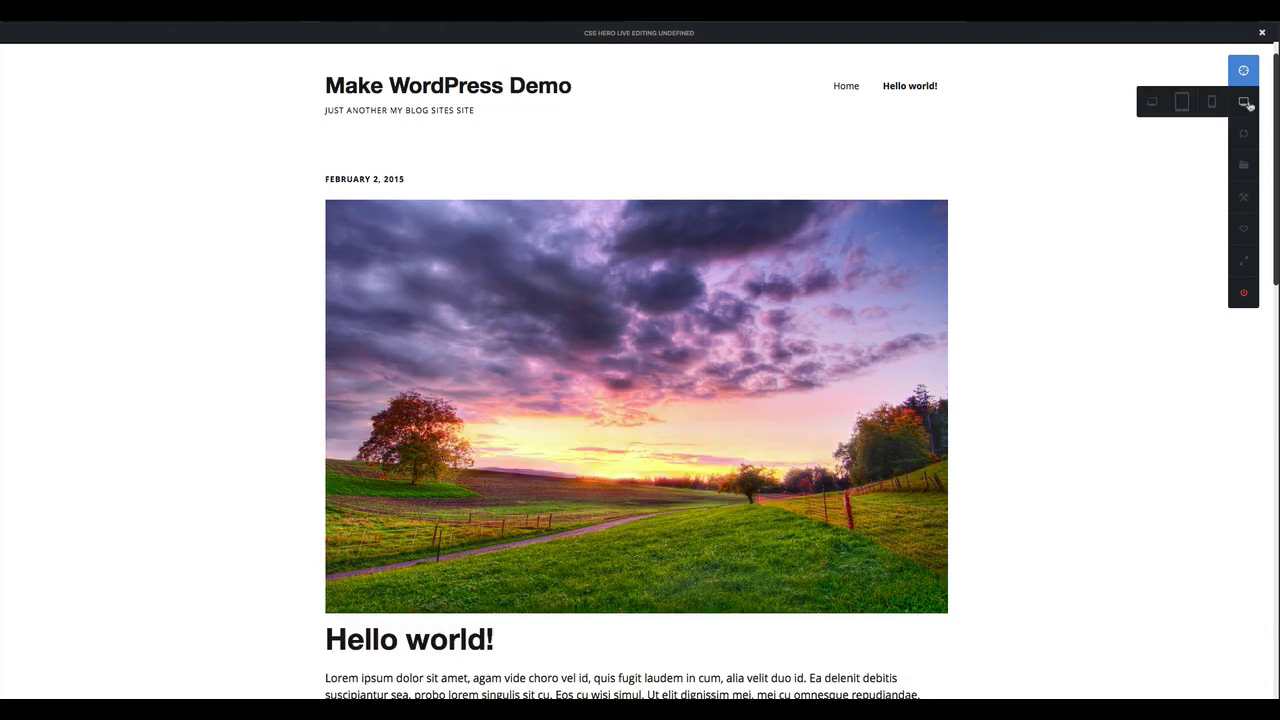
pyautogui.click(1214, 103)
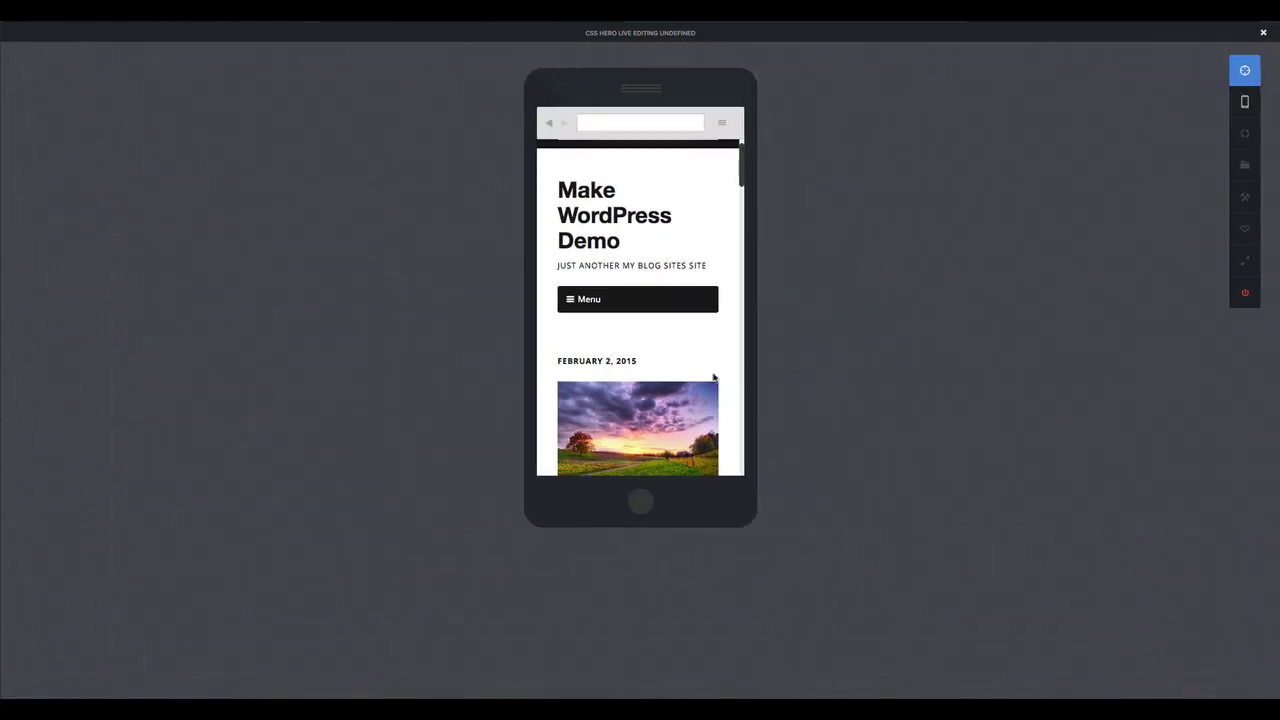
pyautogui.scroll(-5, 665, 404)
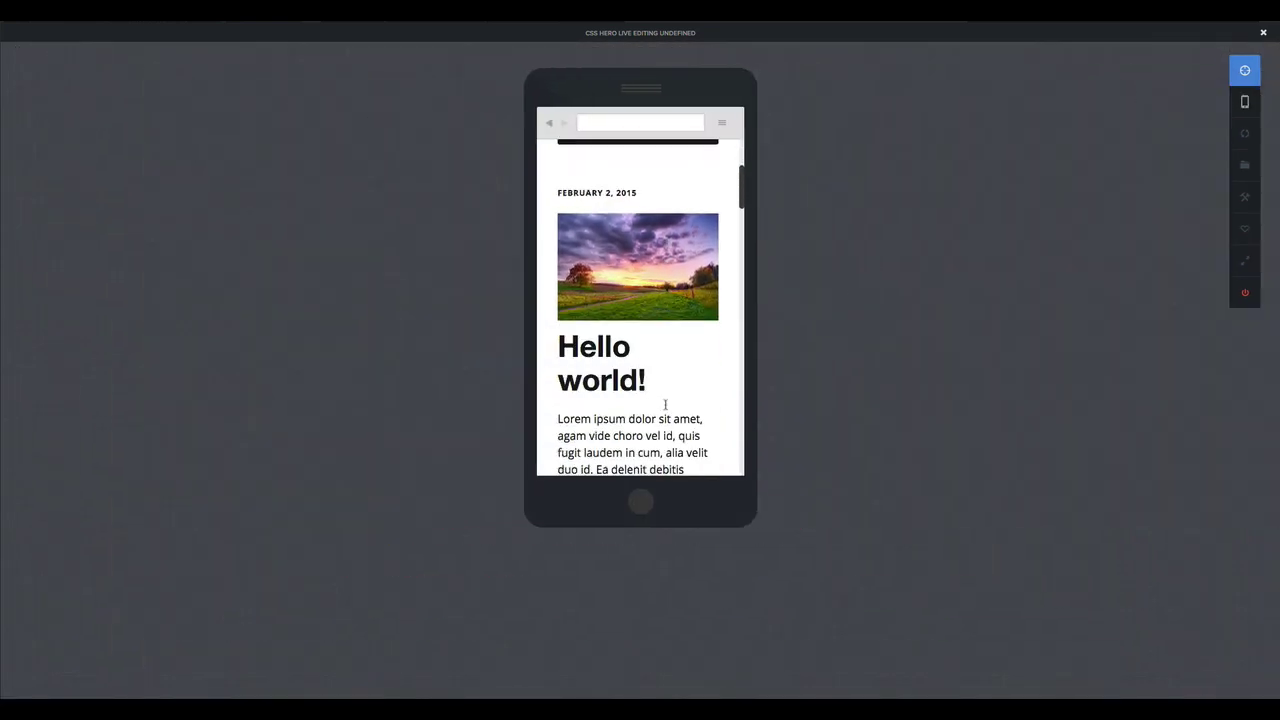
pyautogui.scroll(5, 665, 404)
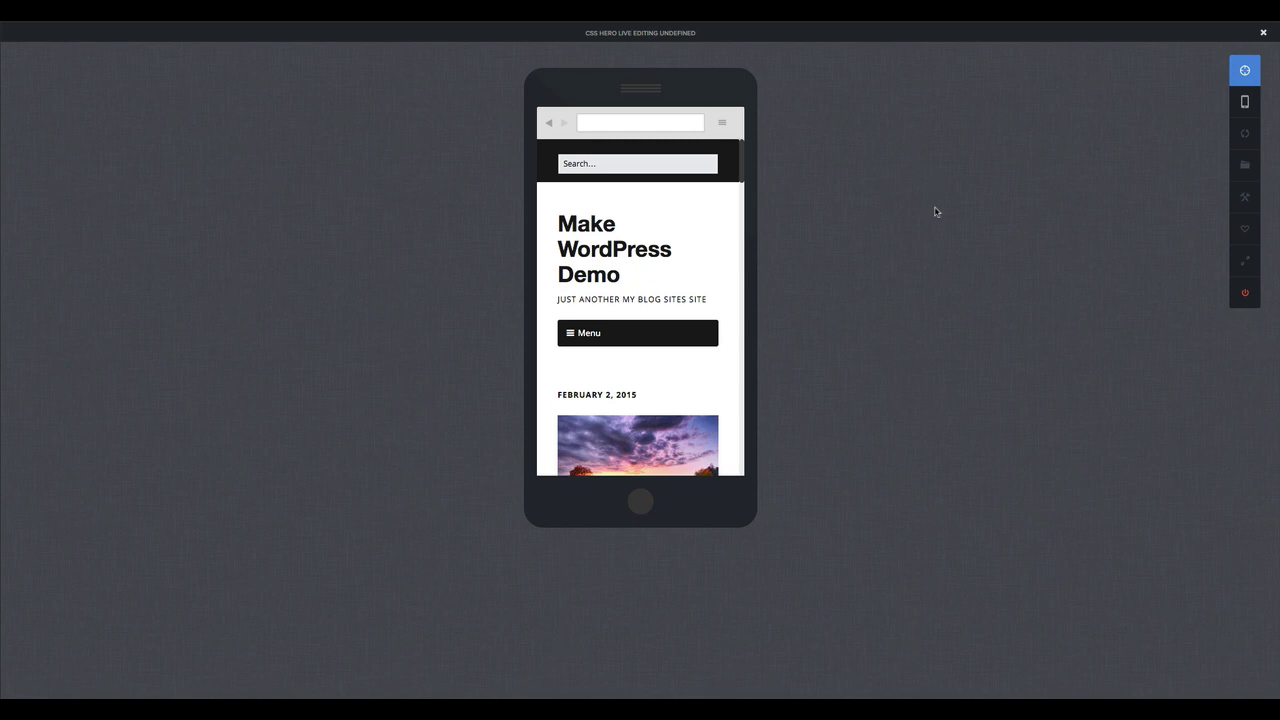
# Select the site title in the phone preview and set its font size to 21px.
pyautogui.moveTo(1244, 95)
pyautogui.click(1245, 76)
pyautogui.click(578, 247)
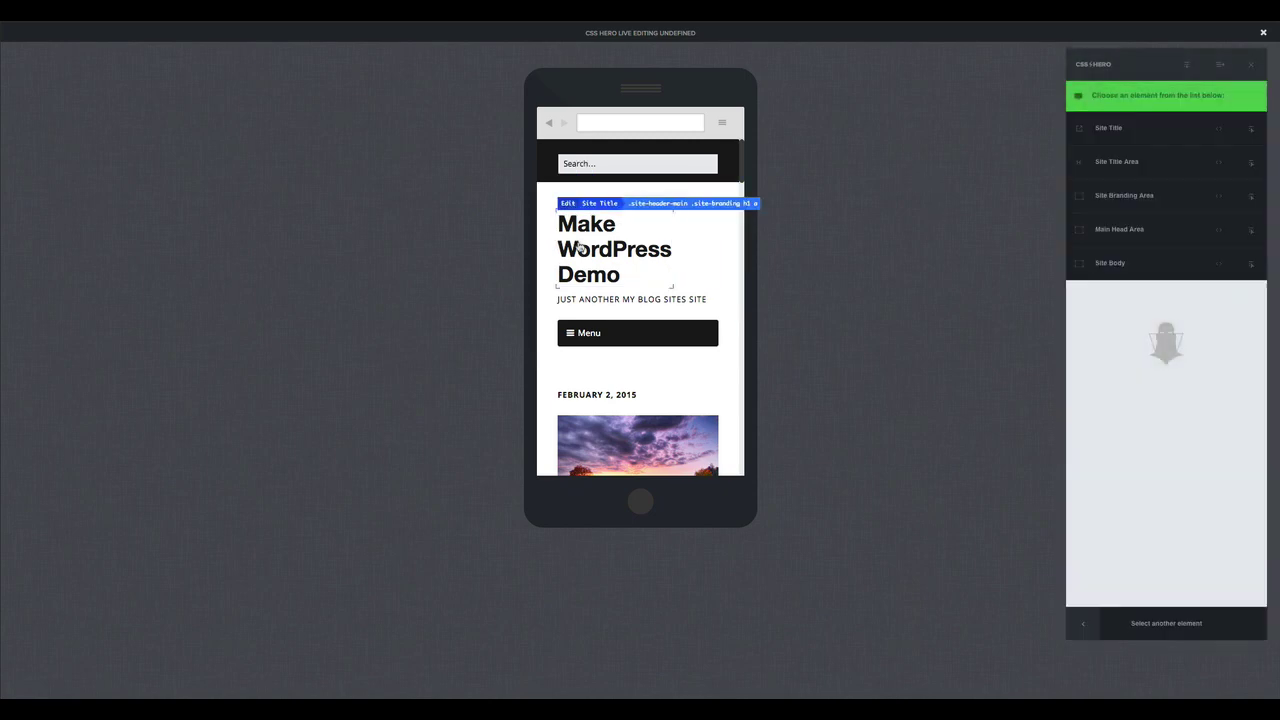
pyautogui.click(1115, 131)
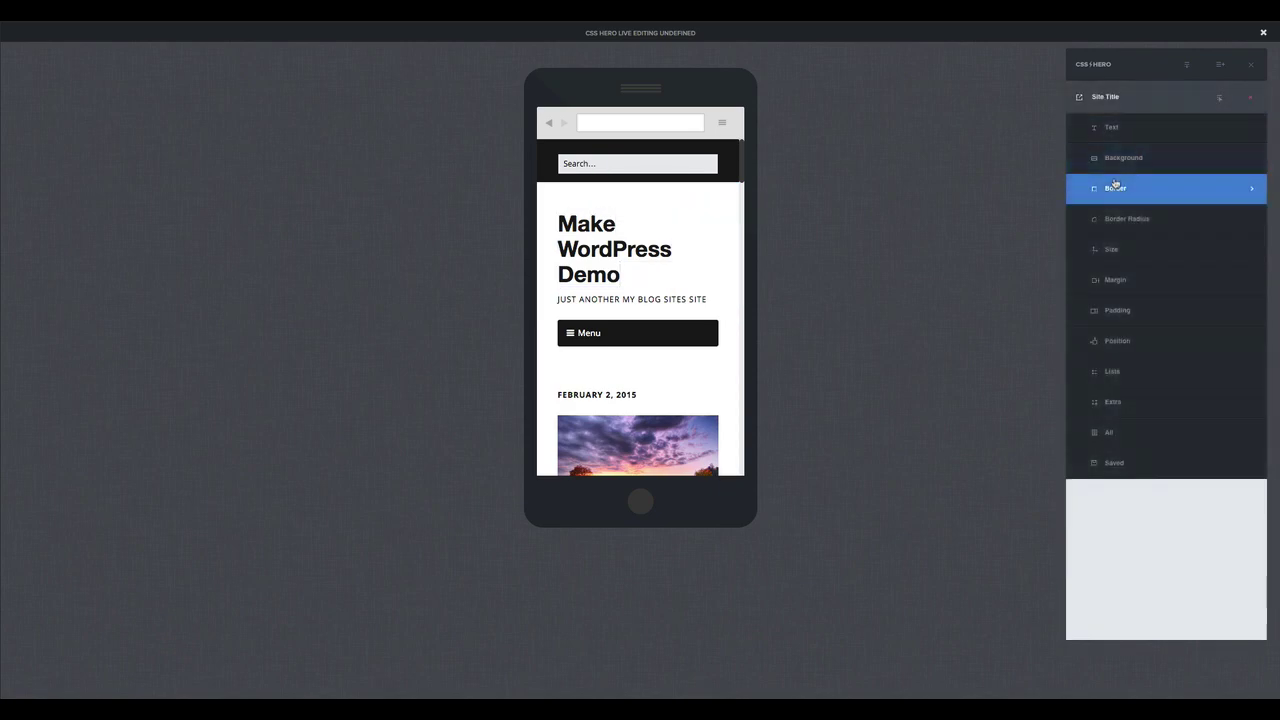
pyautogui.click(1116, 138)
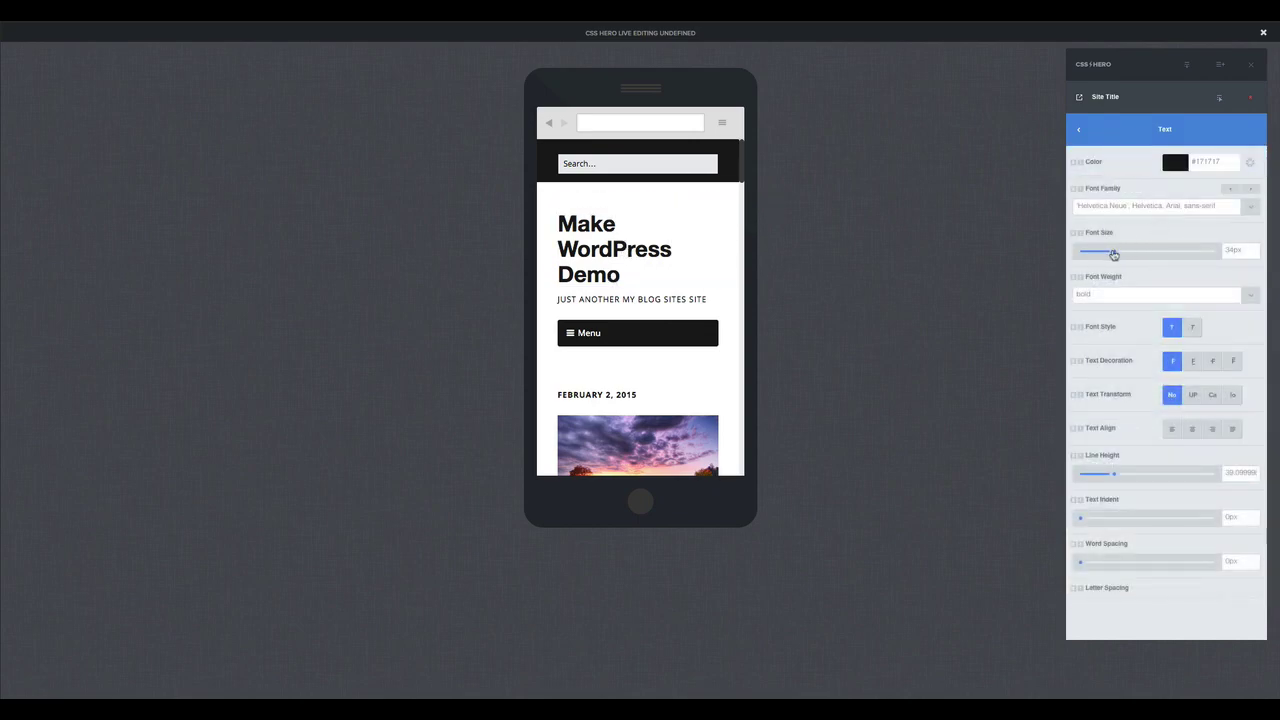
pyautogui.moveTo(1114, 251); pyautogui.dragTo(1100, 255)
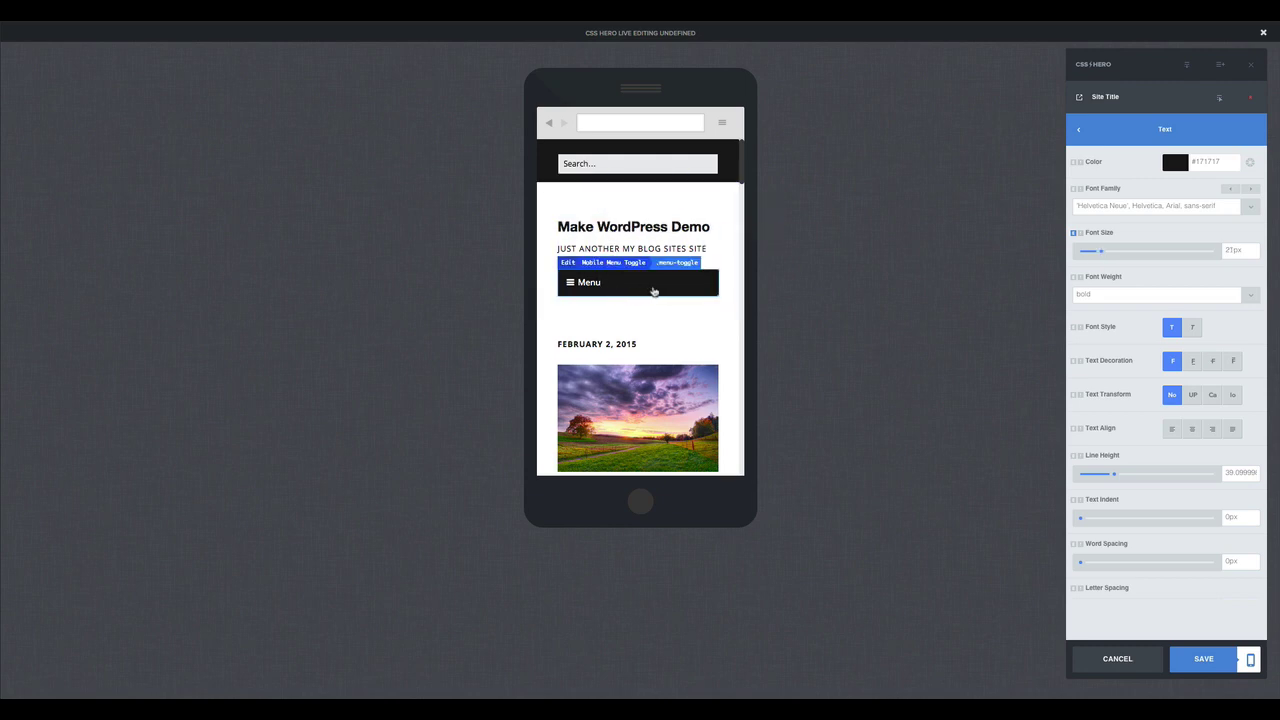
# Select the Mobile Menu Toggle and set its right margin to -13px and its left margin to -11px.
pyautogui.click(654, 291)
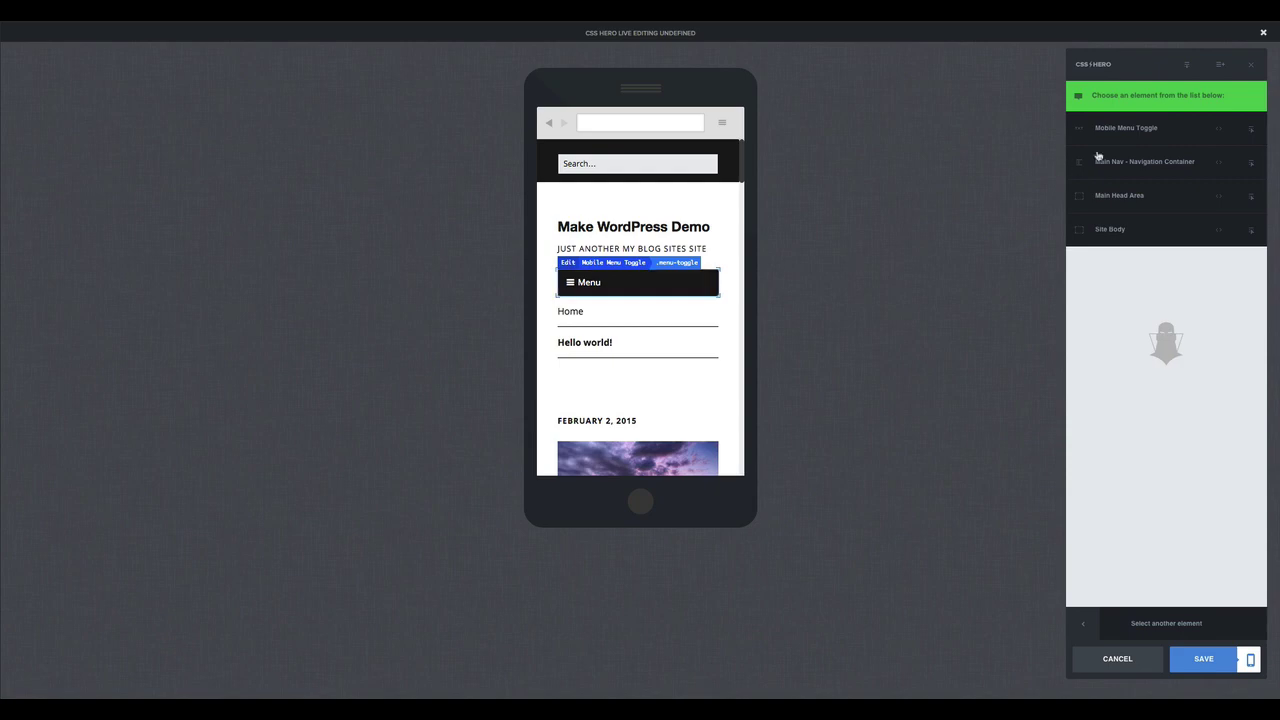
pyautogui.click(1130, 133)
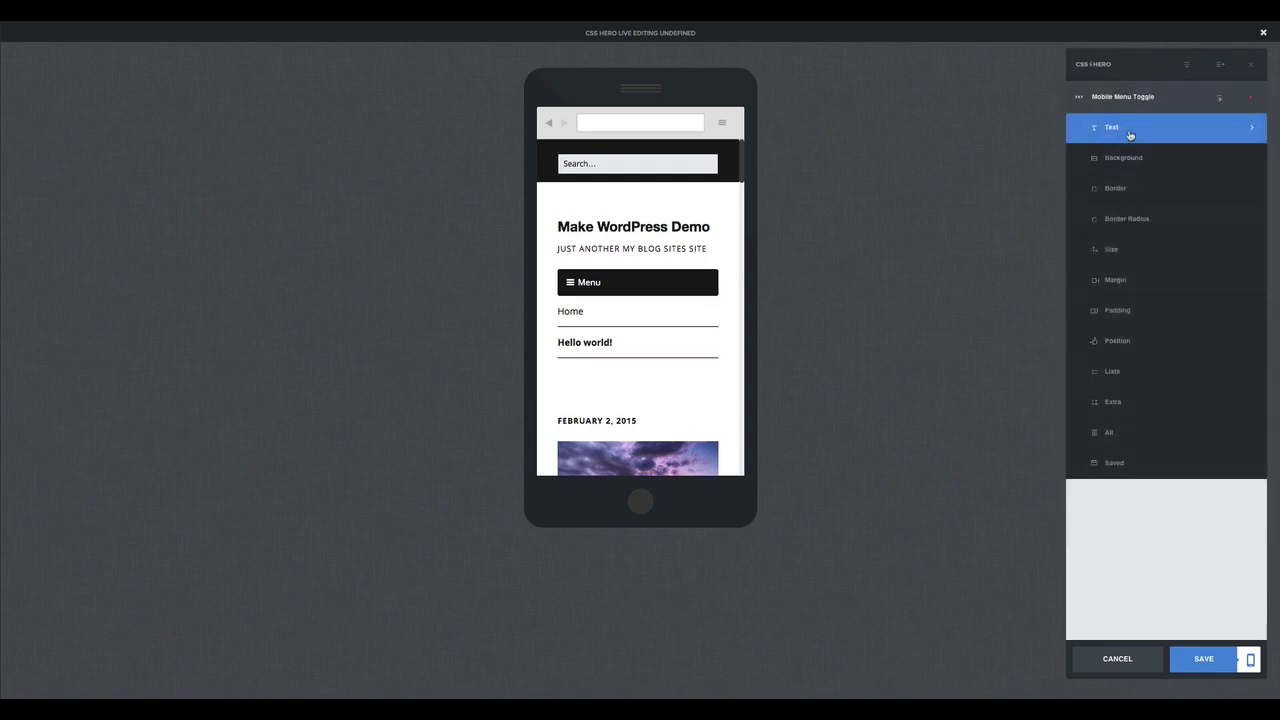
pyautogui.click(1117, 285)
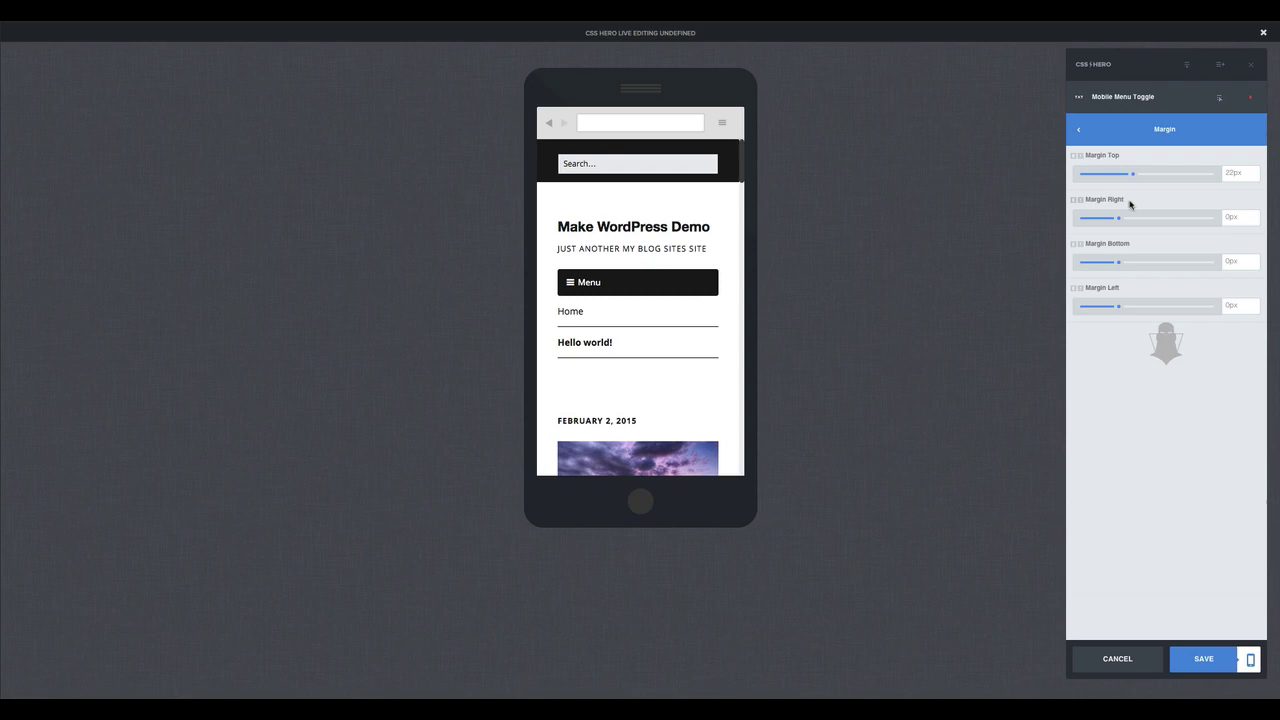
pyautogui.moveTo(1121, 221); pyautogui.dragTo(1092, 222)
pyautogui.moveTo(1118, 307); pyautogui.dragTo(1095, 310)
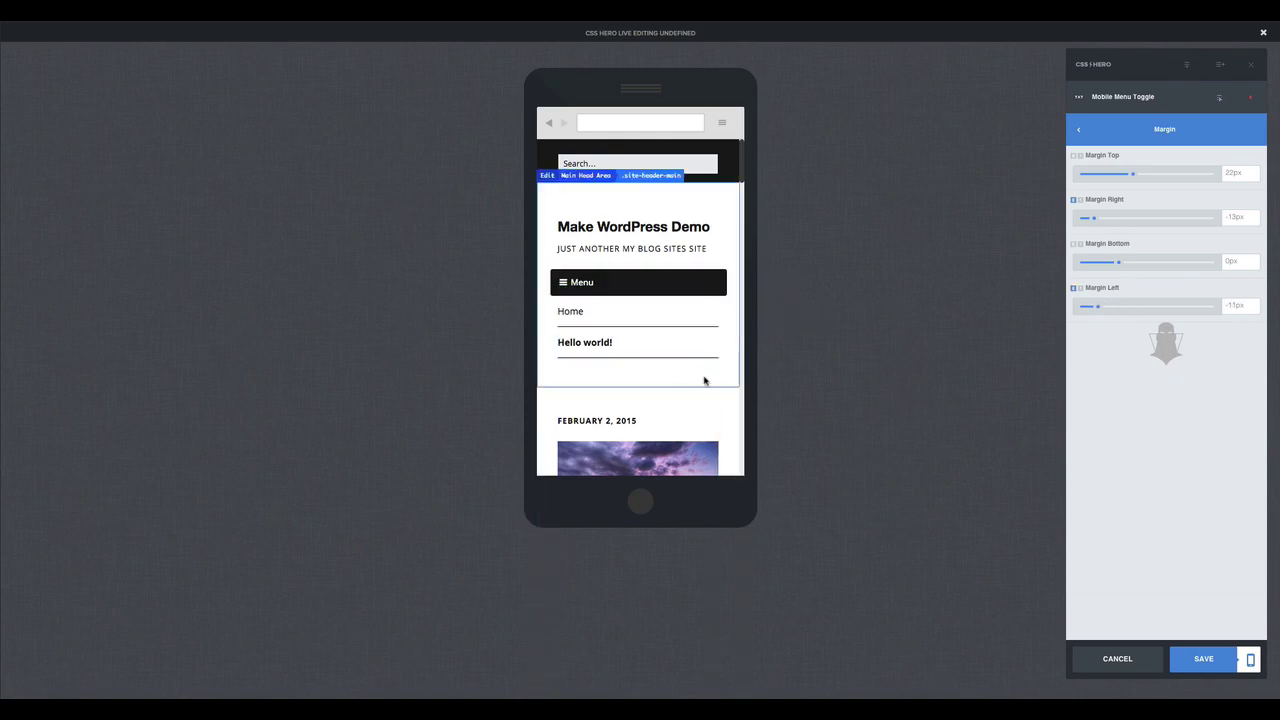
# Select the Post Entry Title in the phone preview and set its font size to 39px.
pyautogui.scroll(-5, 704, 380)
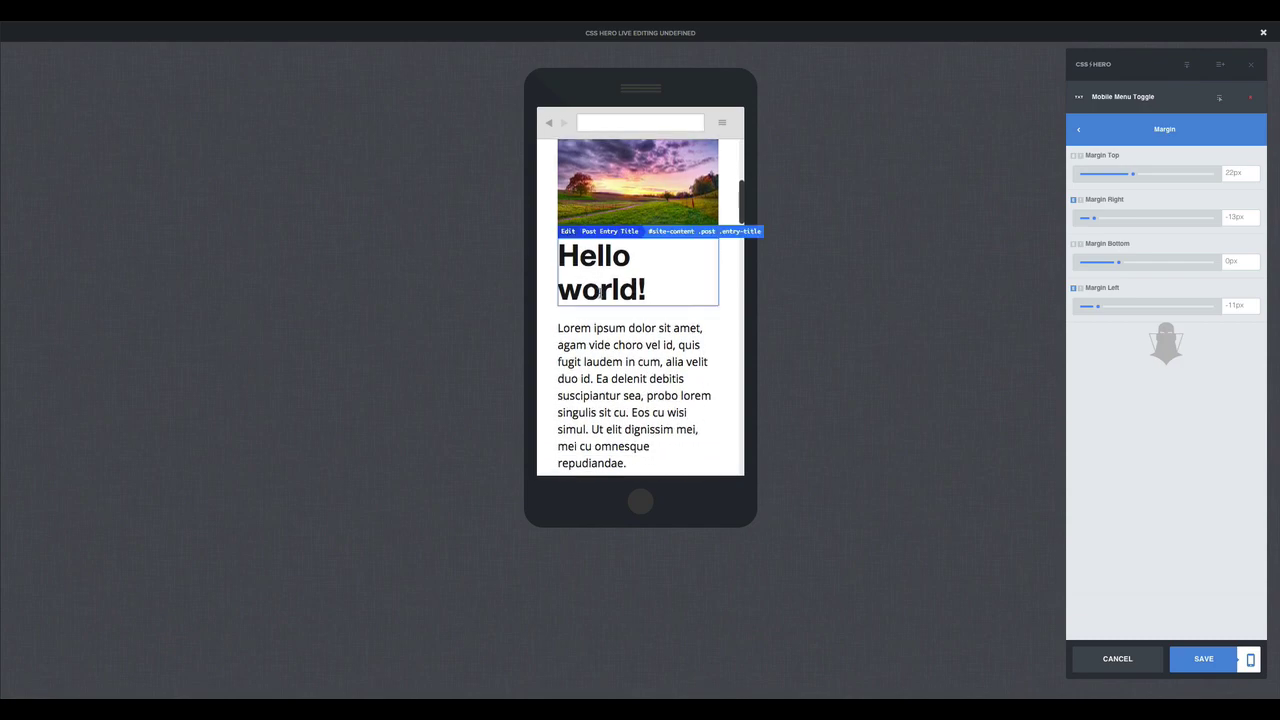
pyautogui.click(598, 292)
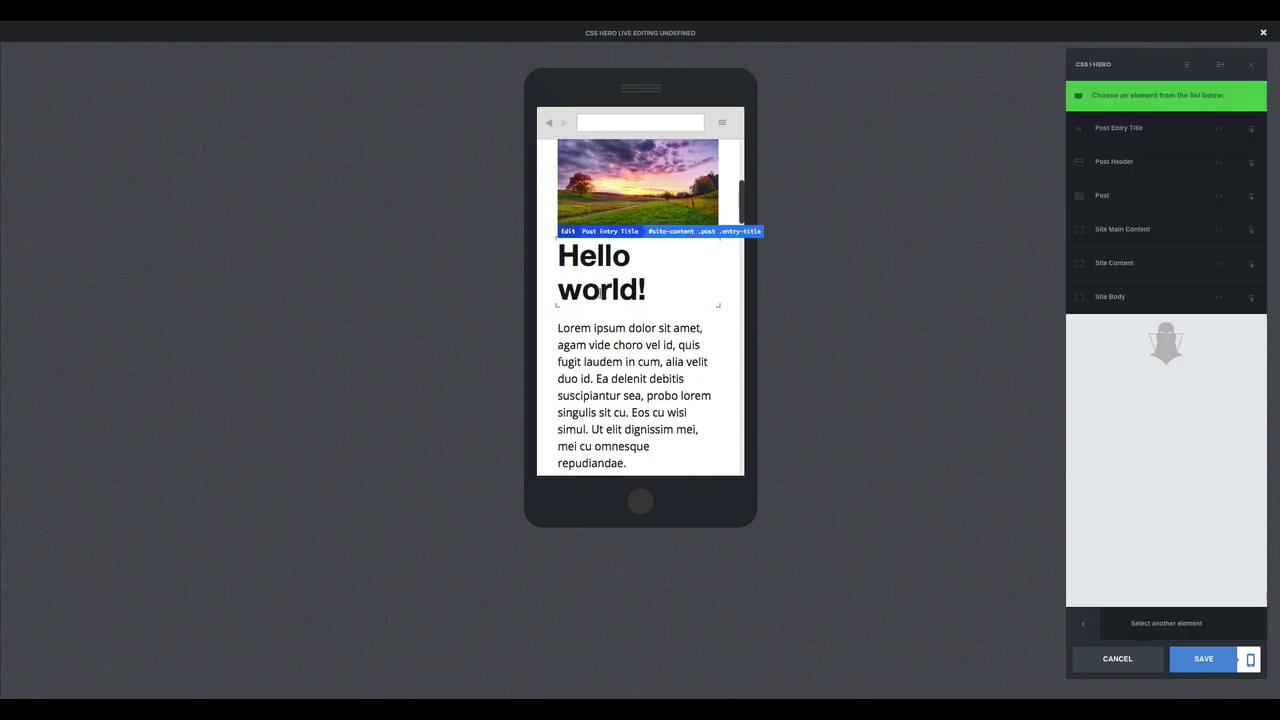
pyautogui.click(1120, 129)
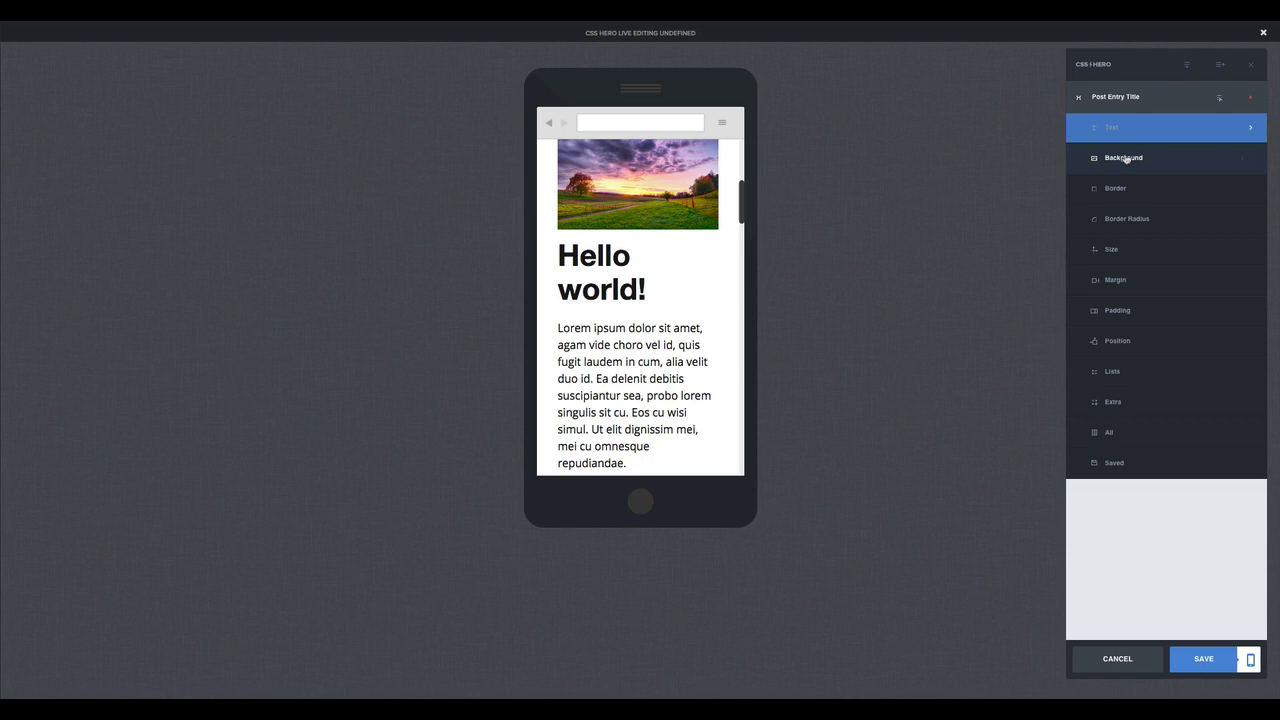
pyautogui.click(1120, 129)
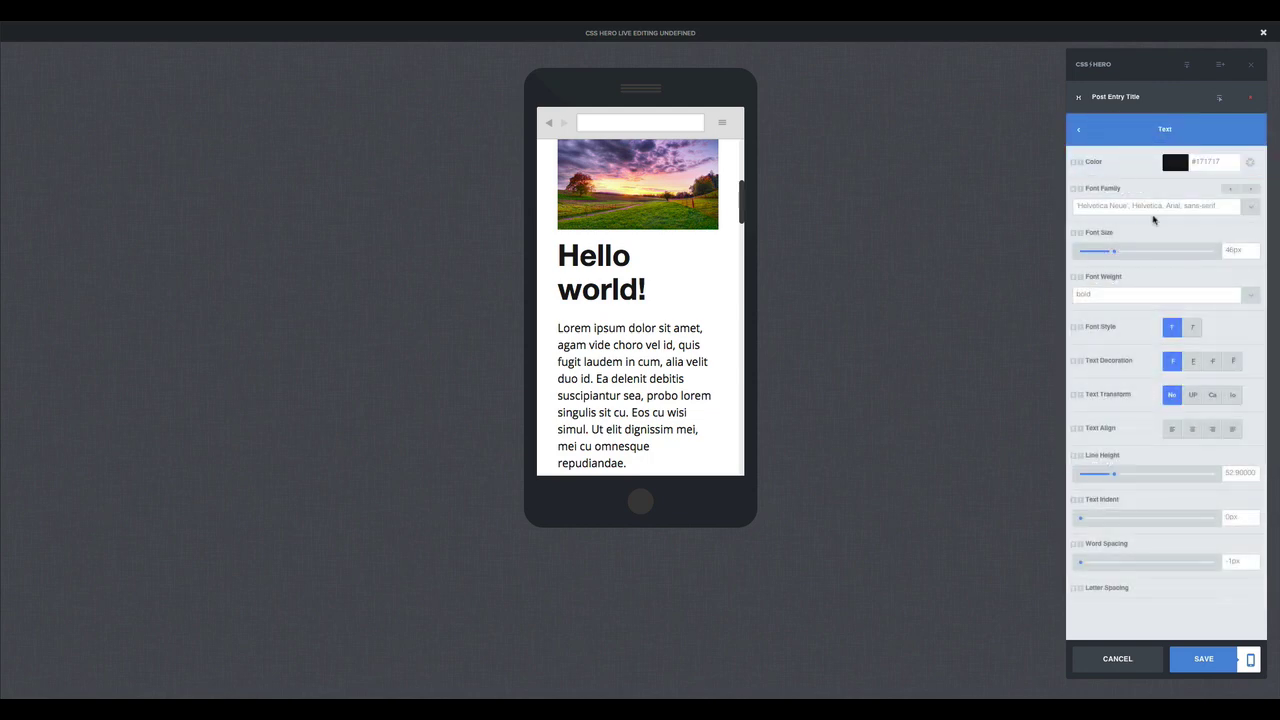
pyautogui.moveTo(1113, 254); pyautogui.dragTo(1108, 254)
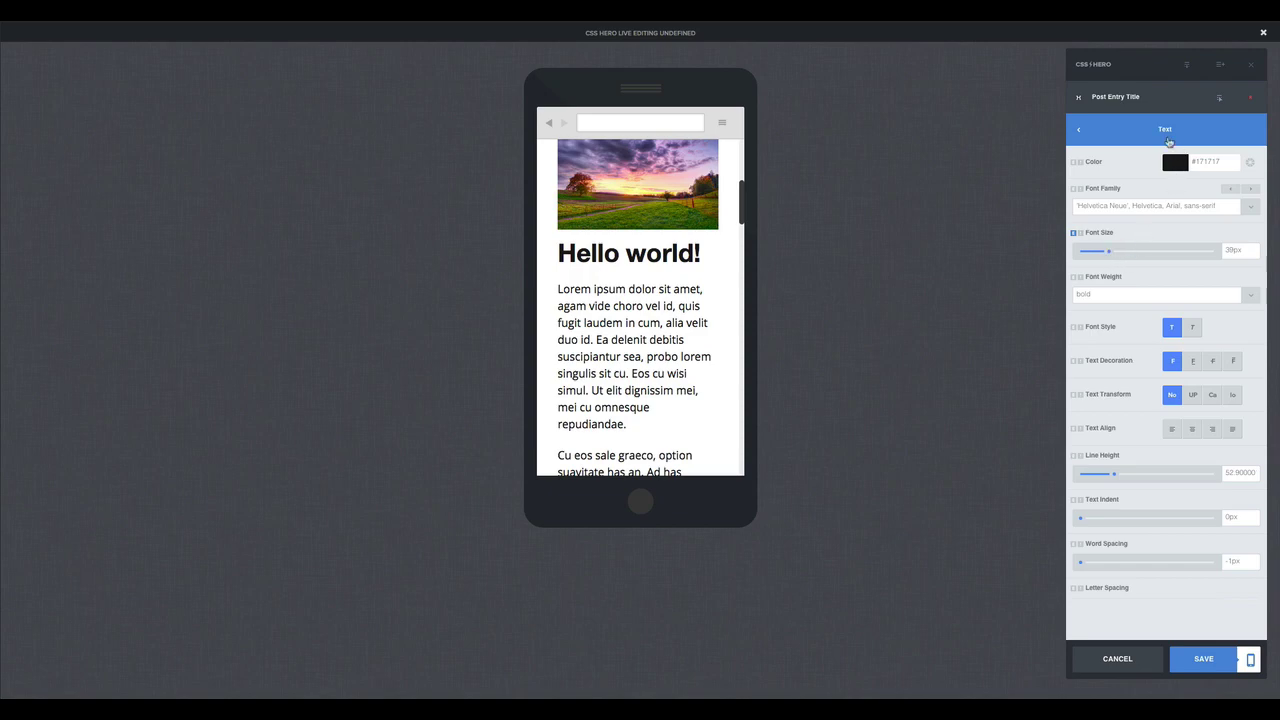
pyautogui.moveTo(1084, 130)
# Select the allowed HTML tags code in the comment form, Respond Allowed Comments Tags, and set its display to none.
pyautogui.scroll(-15, 709, 357)
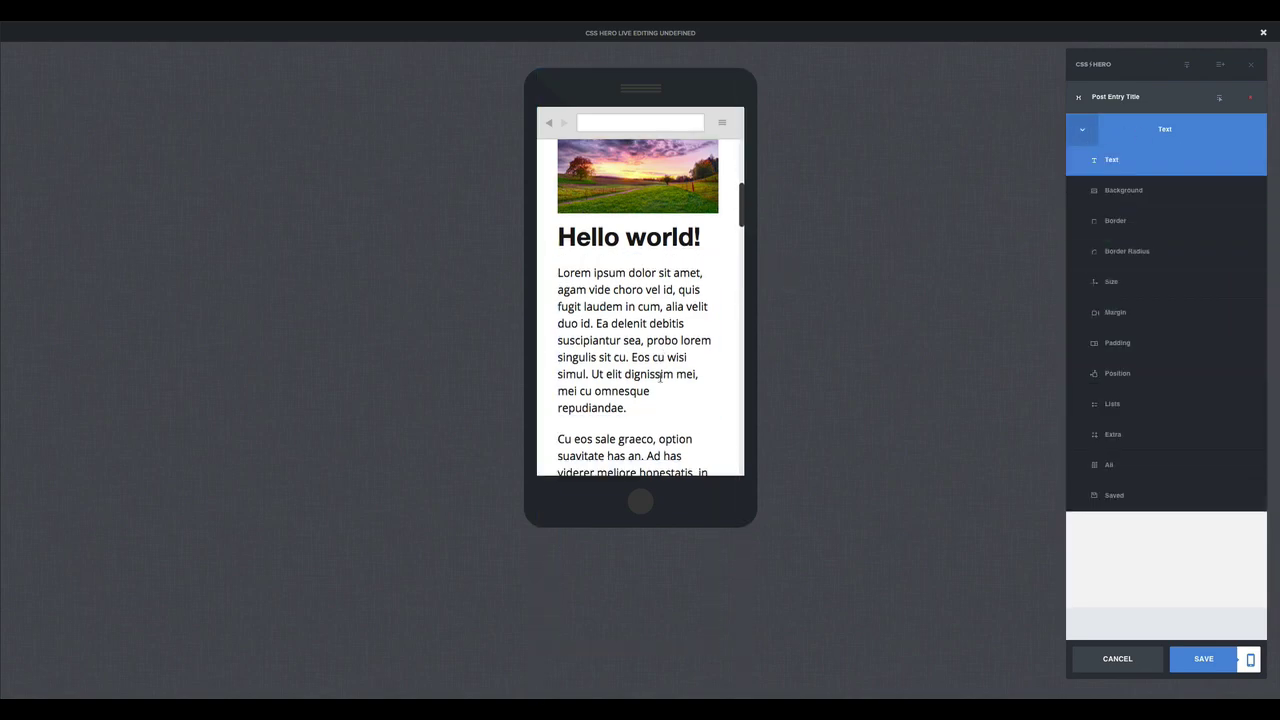
pyautogui.scroll(3, 660, 354)
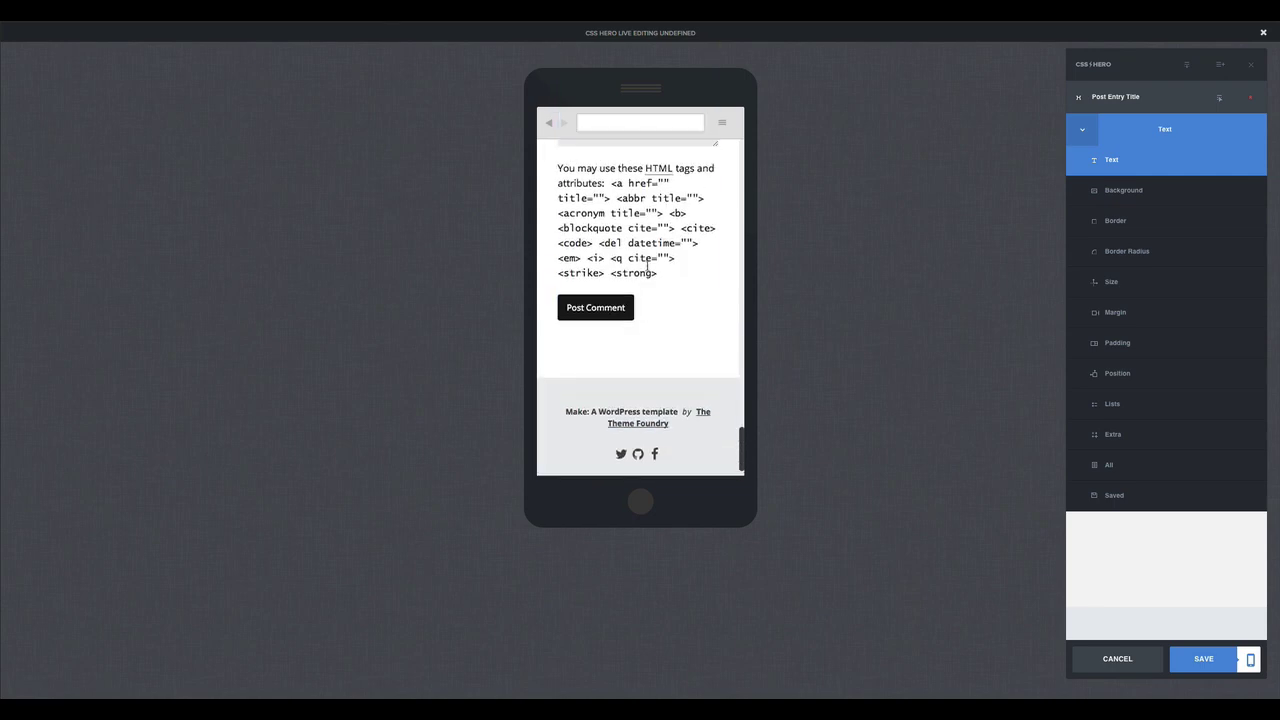
pyautogui.click(599, 259)
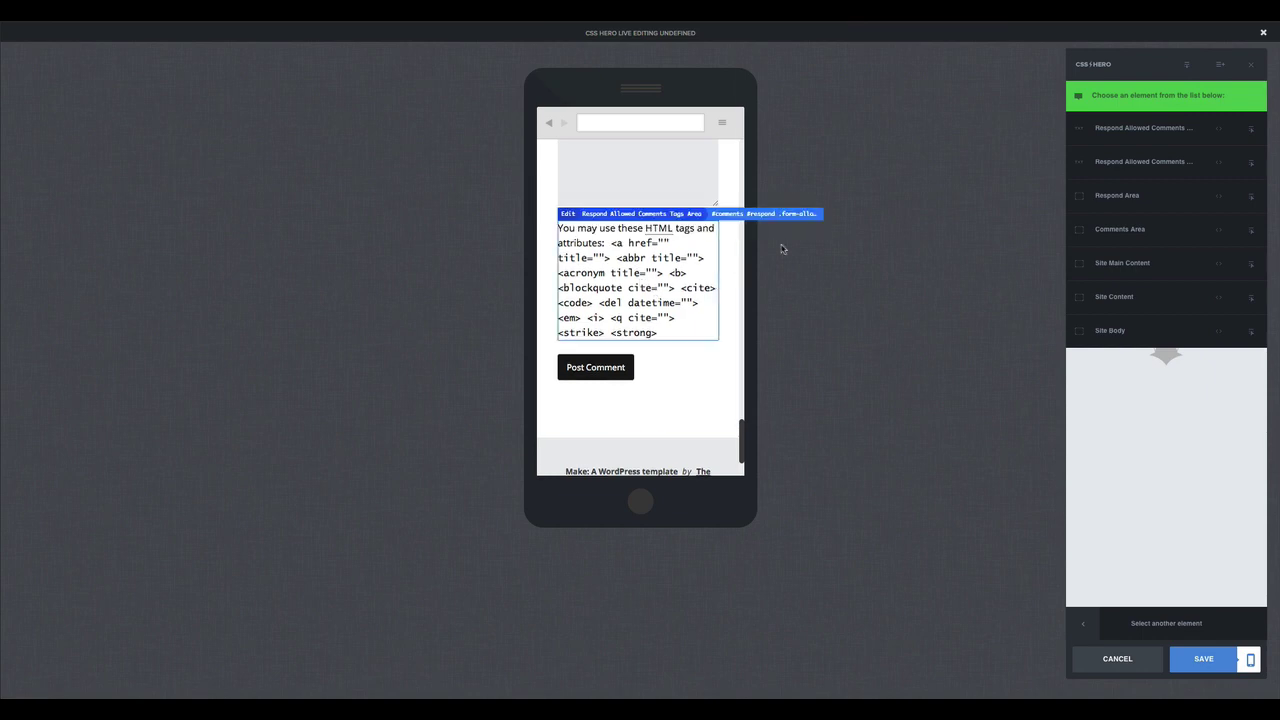
pyautogui.click(1135, 133)
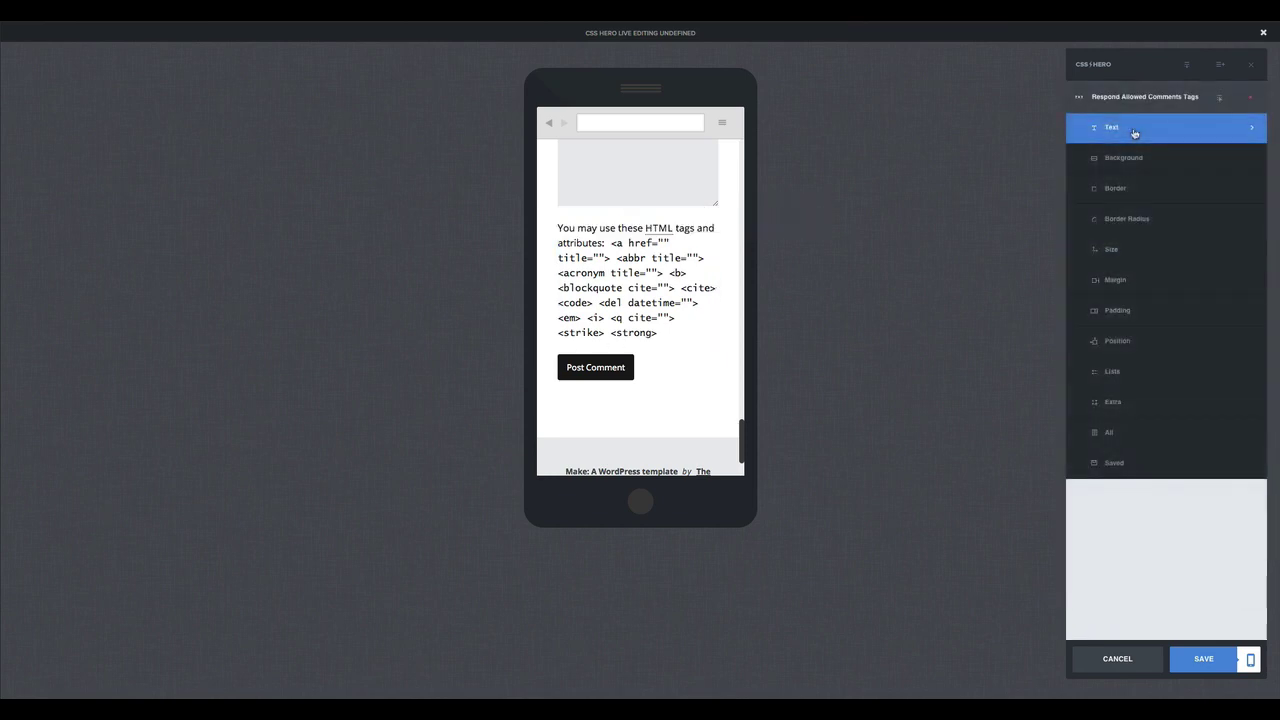
pyautogui.click(1117, 410)
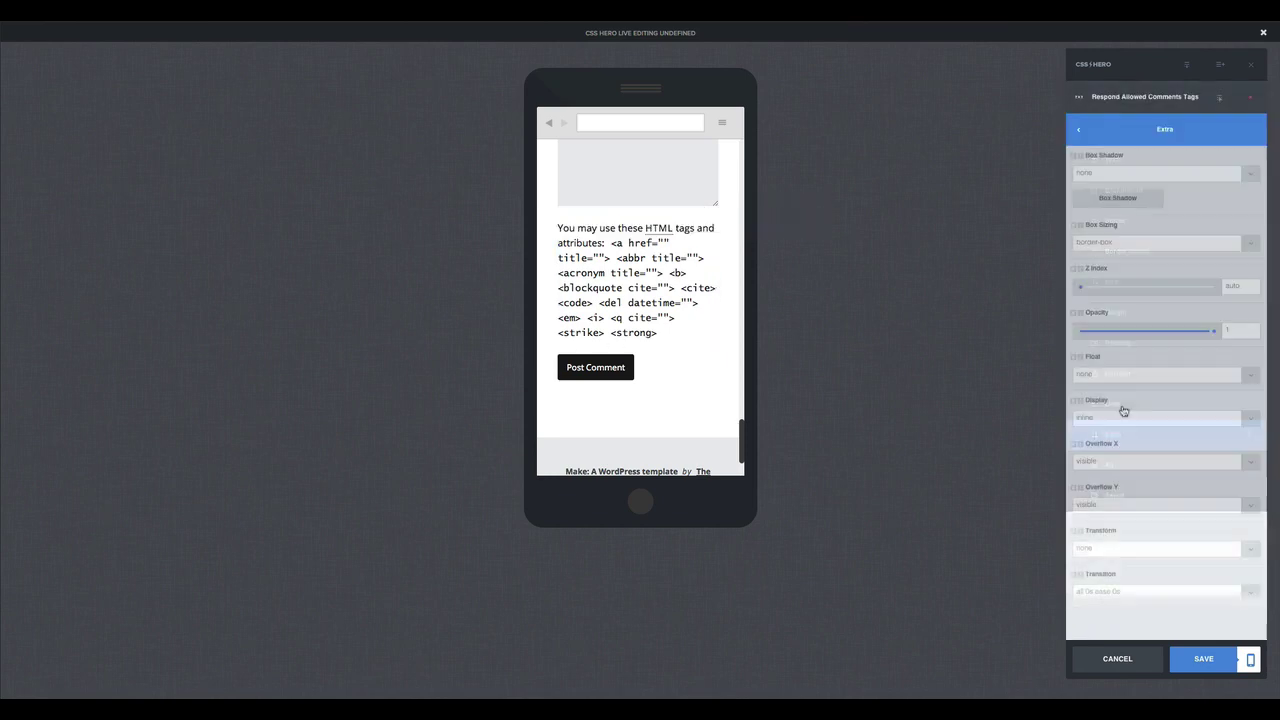
pyautogui.scroll(-1, 1140, 474)
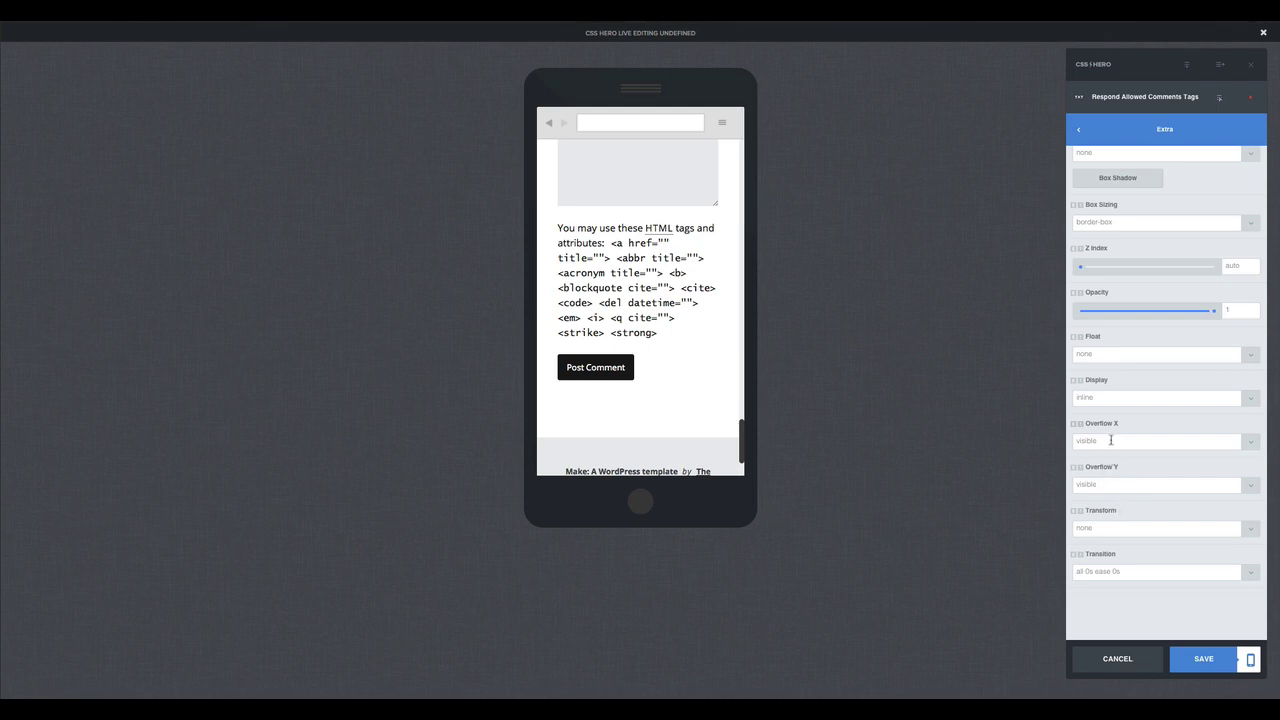
pyautogui.click(1246, 402)
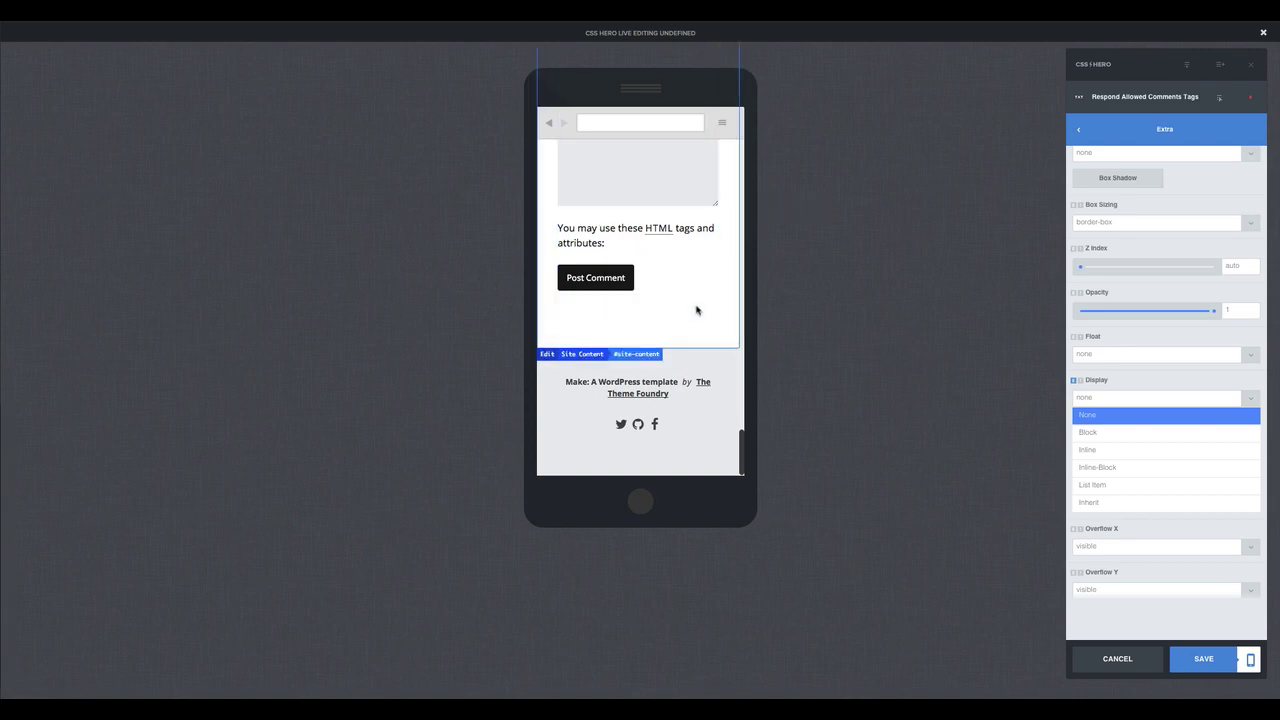
# Select the Respond Allowed Comments Tags Area around the remaining "You may use these HTML tags" sentence and set its display to none.
pyautogui.click(672, 238)
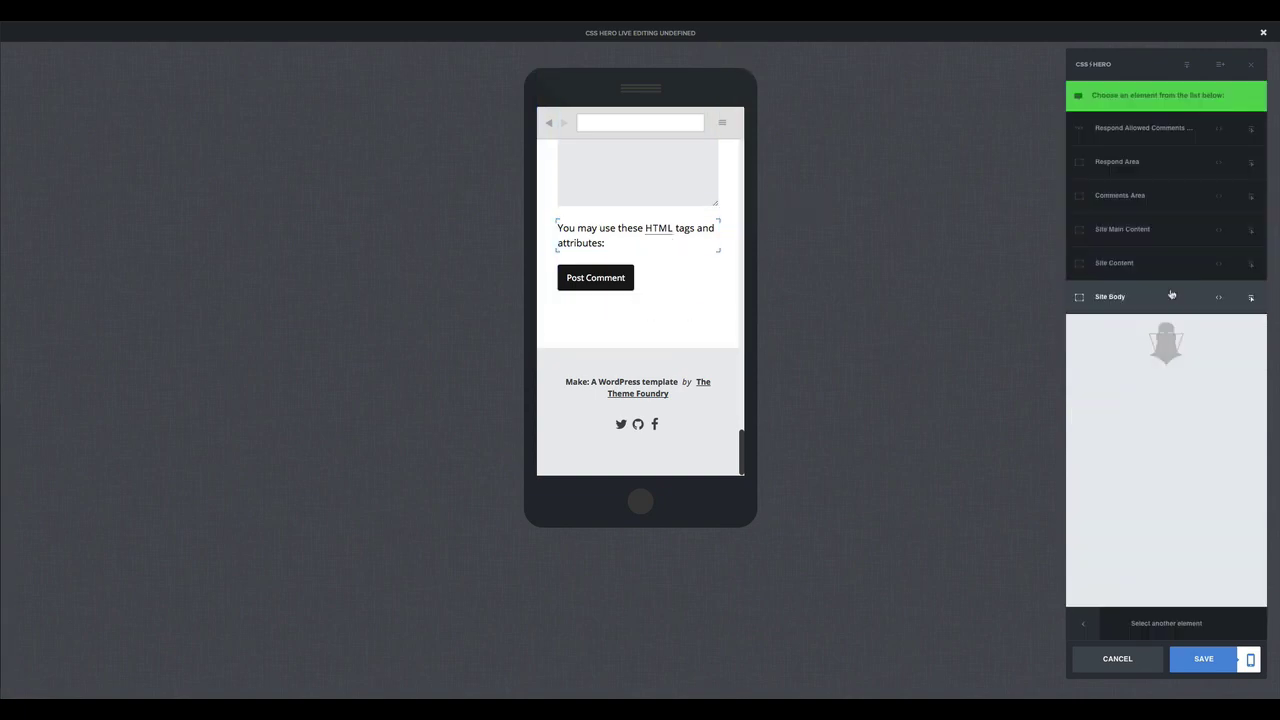
pyautogui.click(1131, 132)
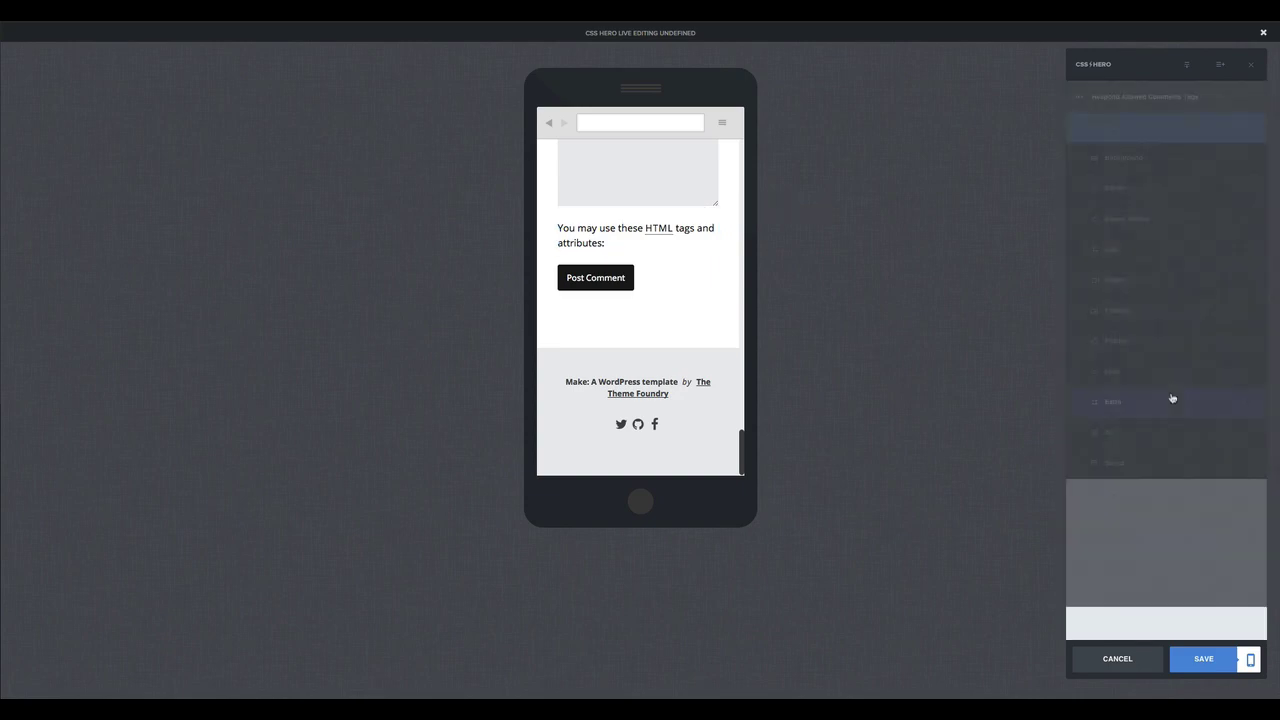
pyautogui.click(1116, 402)
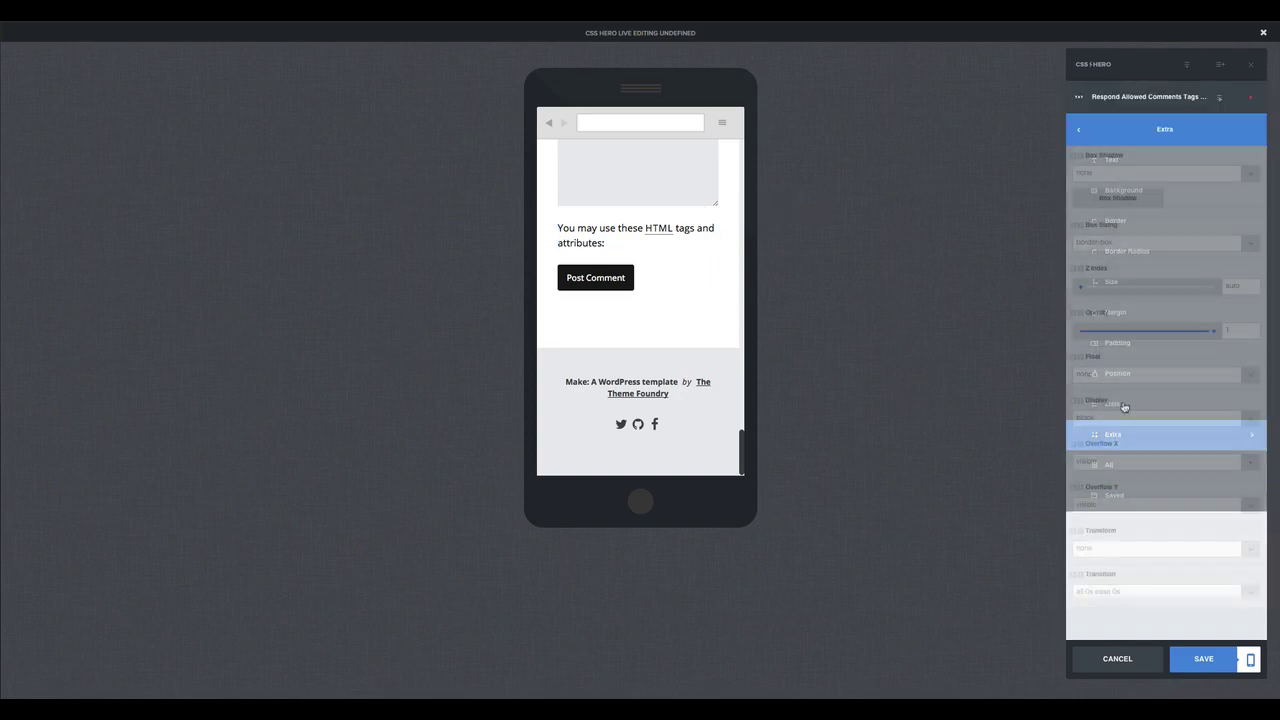
pyautogui.click(1246, 424)
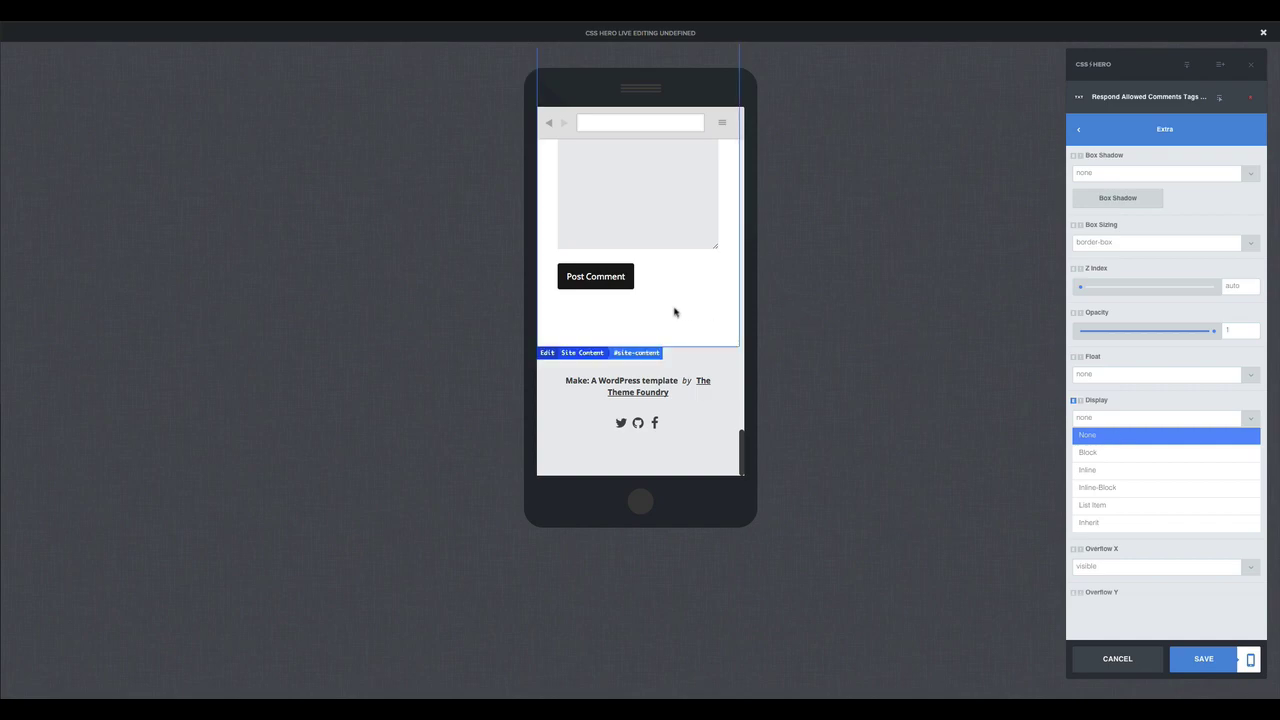
# Select the Footer and set its background color to light blue (#22c0f0), trying green and dark blue first.
pyautogui.click(714, 450)
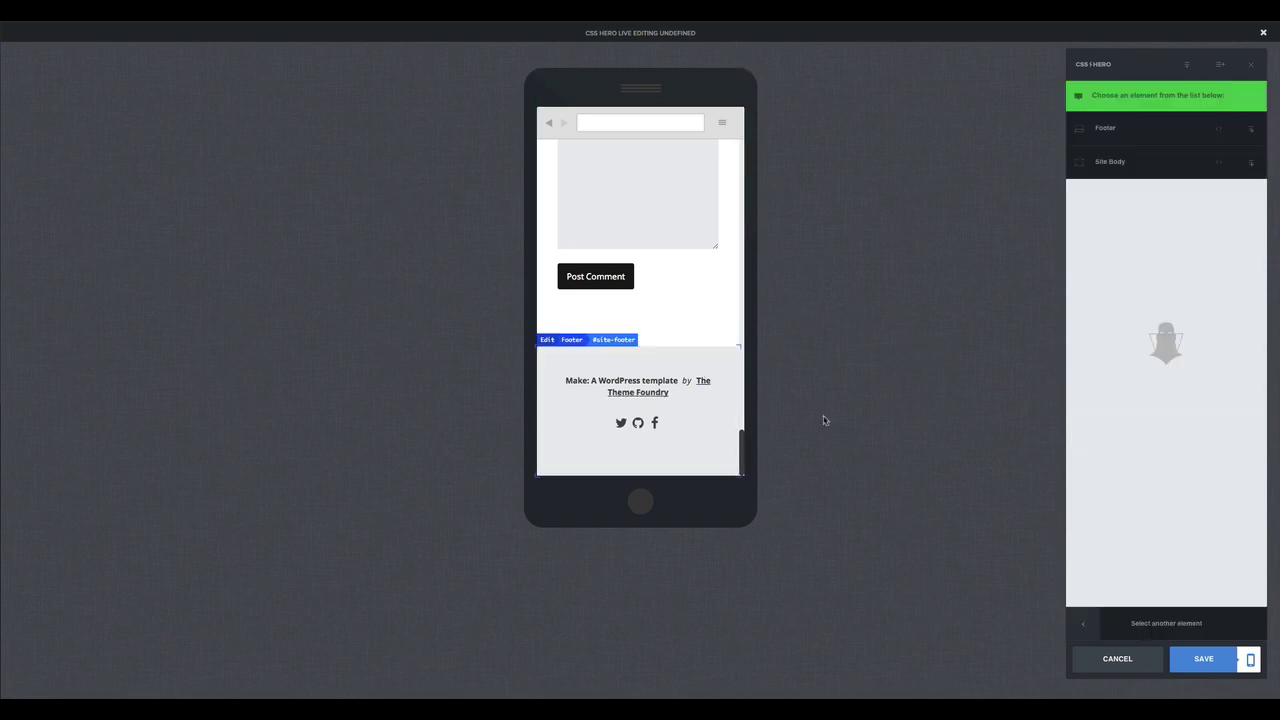
pyautogui.click(1123, 138)
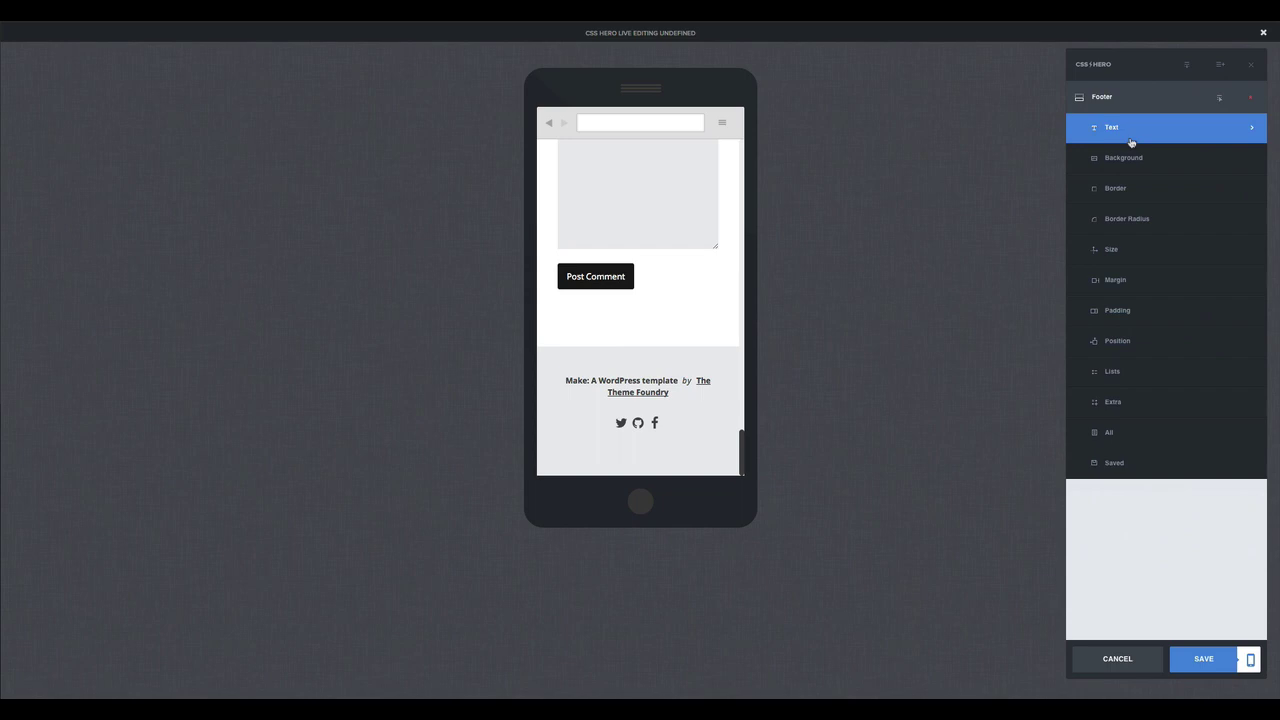
pyautogui.click(1130, 162)
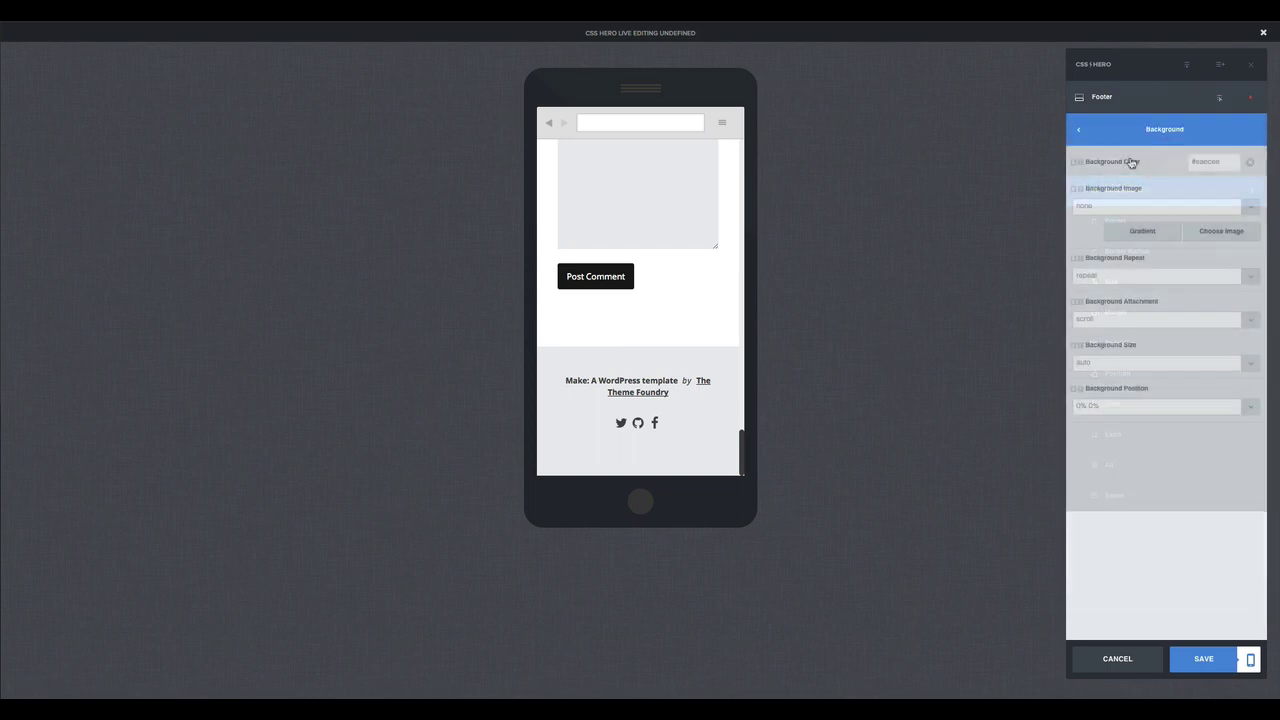
pyautogui.click(1249, 162)
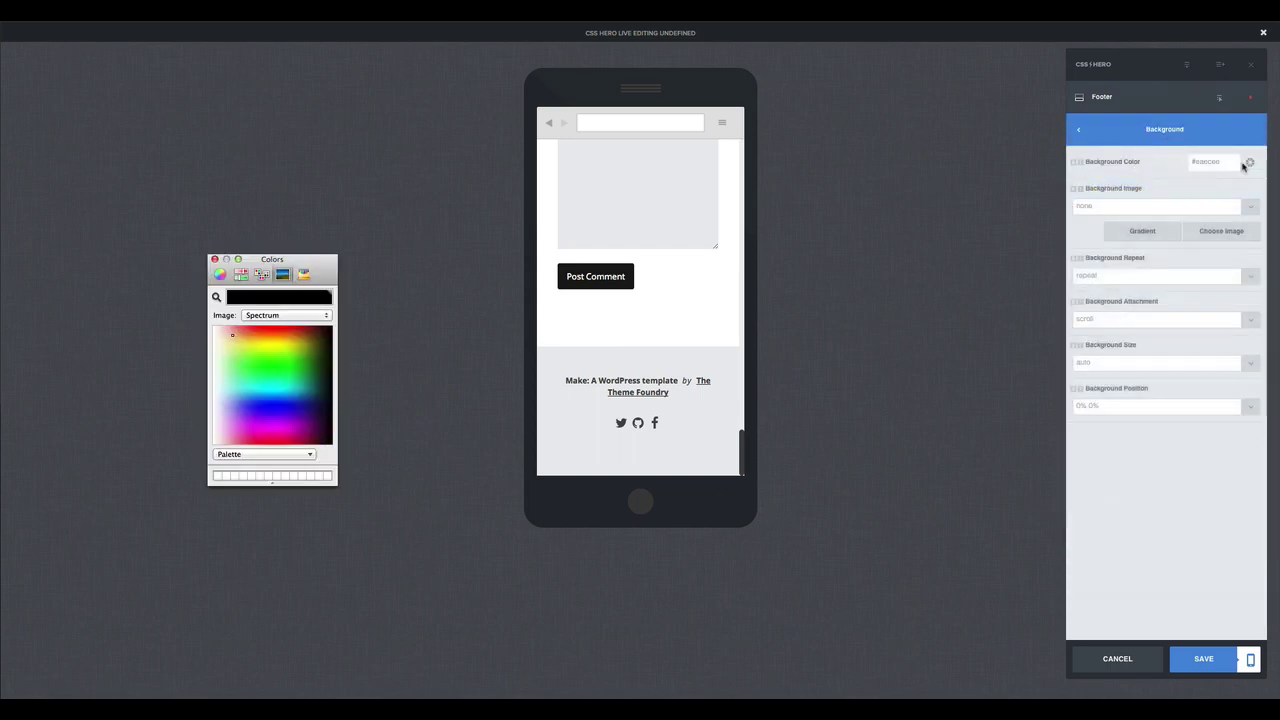
pyautogui.click(265, 360)
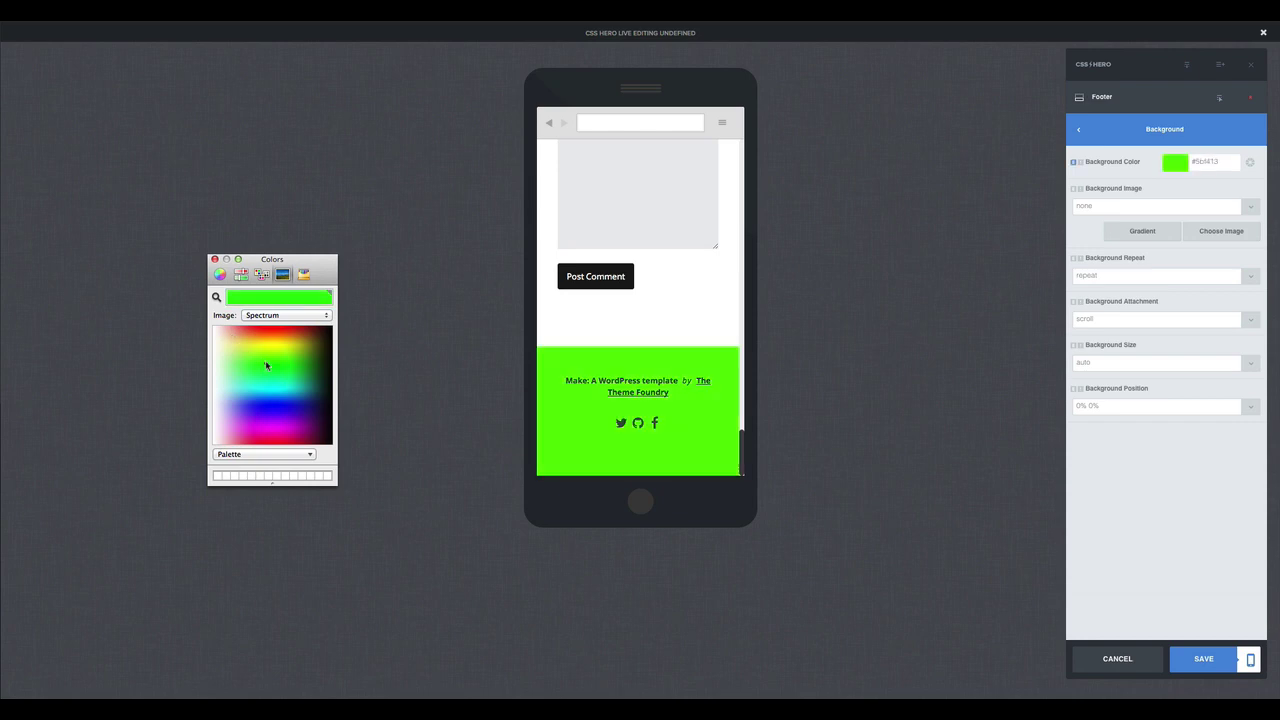
pyautogui.moveTo(265, 360)
pyautogui.mouseDown()
pyautogui.moveTo(286, 405)
pyautogui.moveTo(254, 403)
pyautogui.mouseUp()
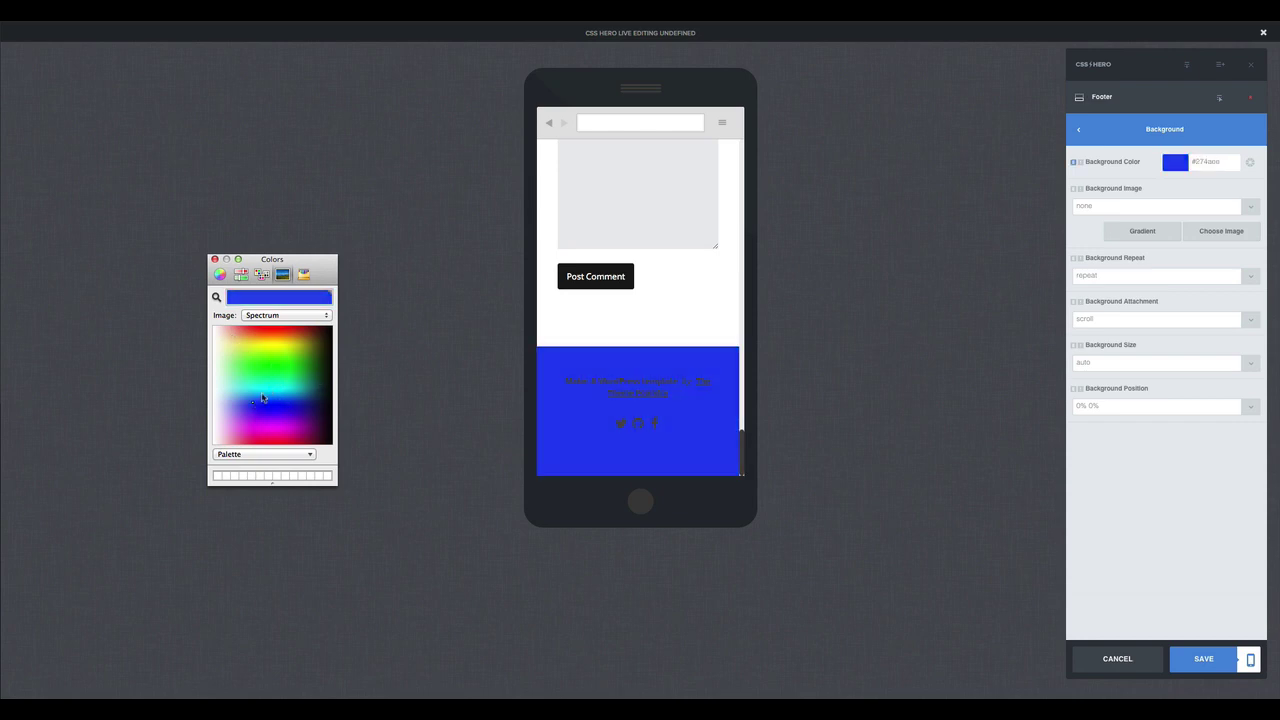
pyautogui.click(254, 395)
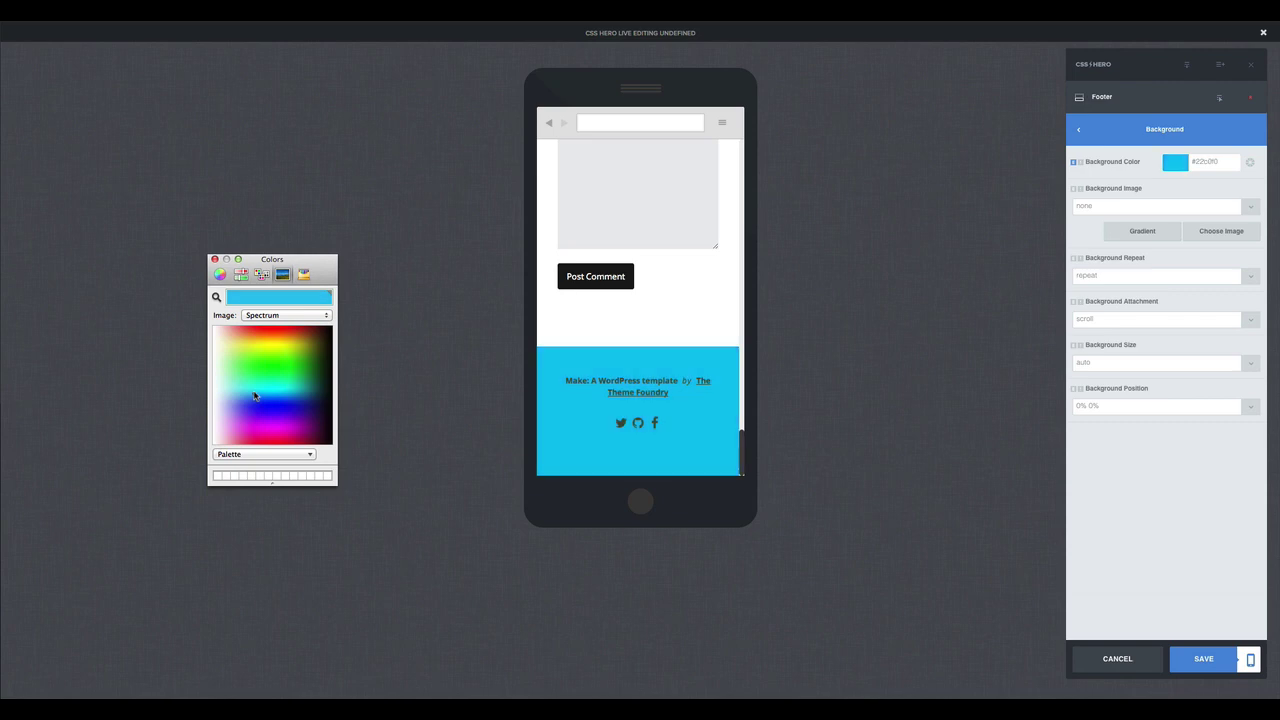
pyautogui.click(215, 261)
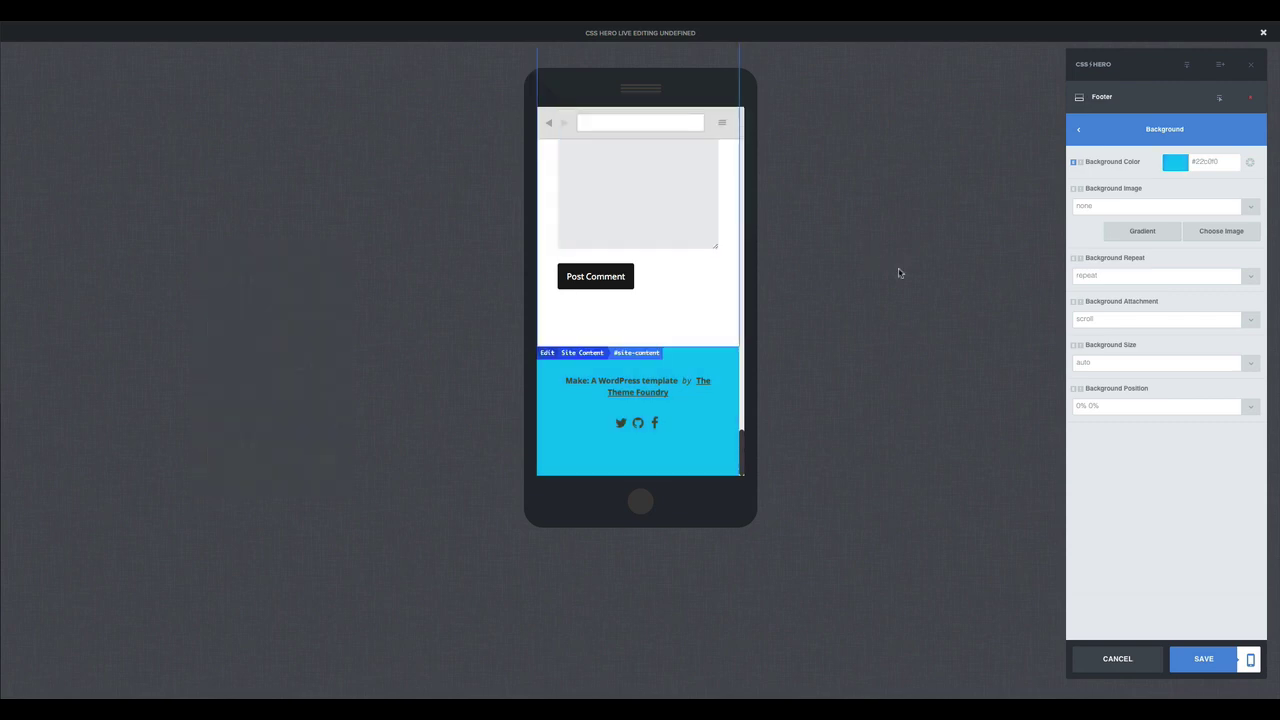